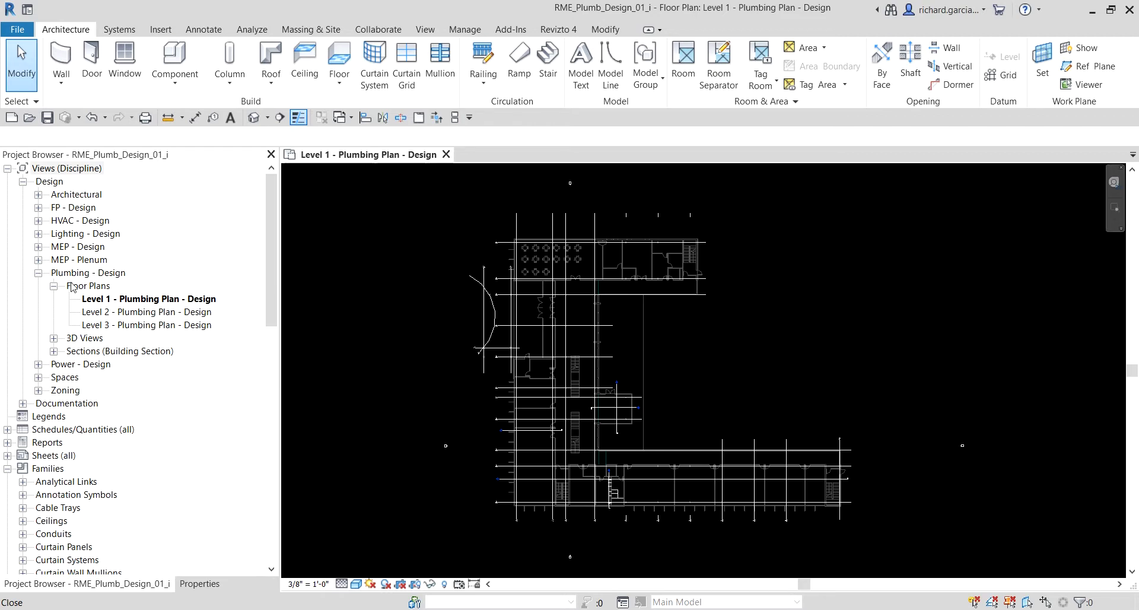
# - Examine the properties of the Male 107 space in the Level 1 plumbing plan
pyautogui.click(138, 299)
pyautogui.press('ctrl')
pyautogui.press('ctrl')
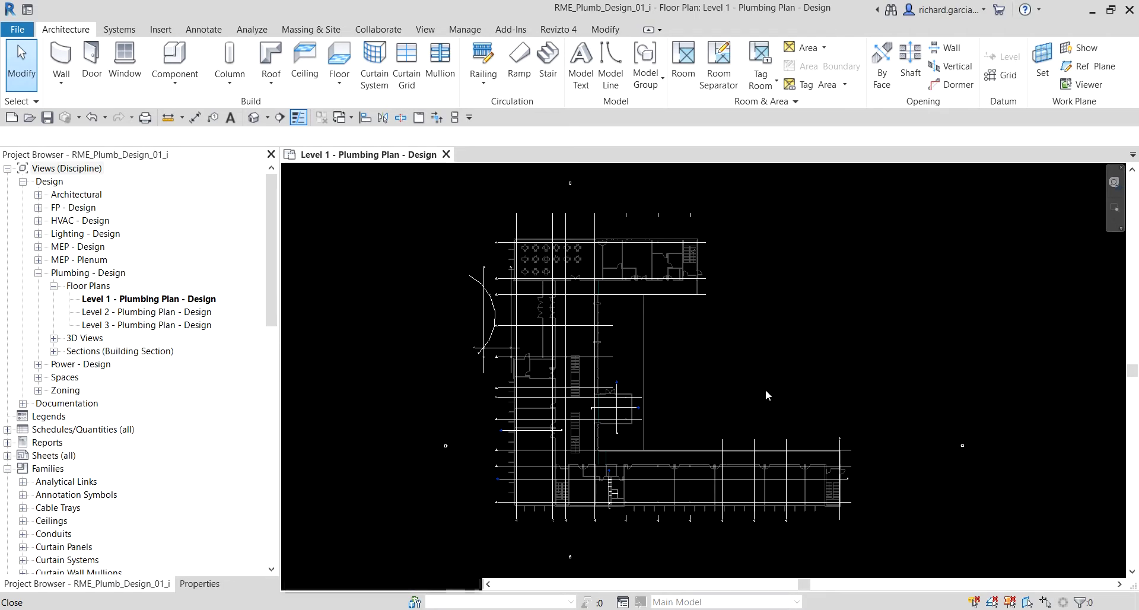
pyautogui.scroll(2, 615, 505)
pyautogui.scroll(5, 615, 505)
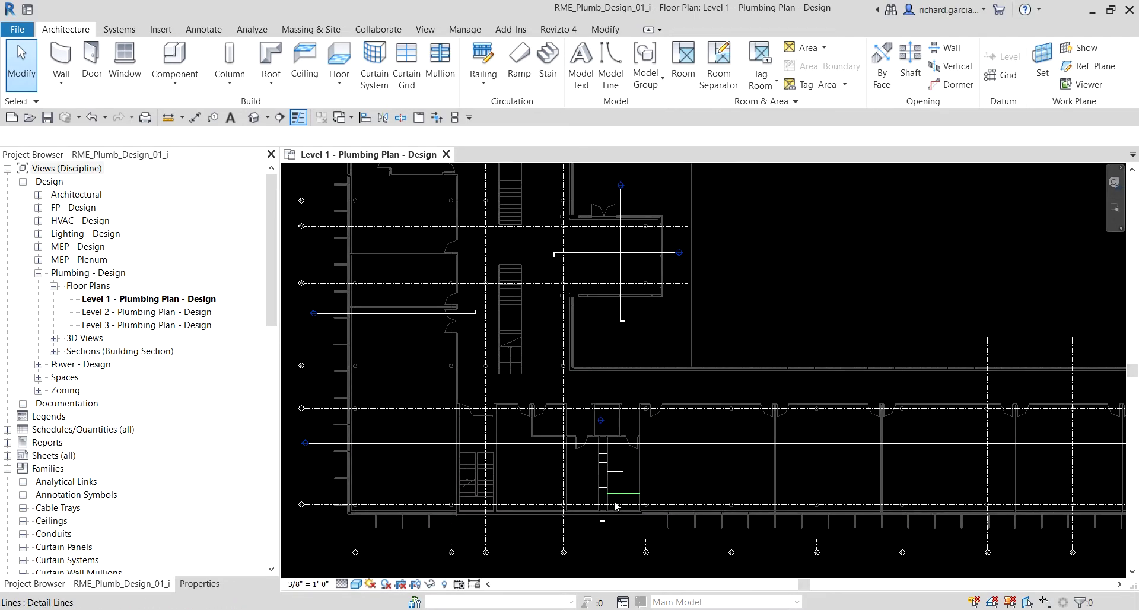
pyautogui.scroll(1, 614, 501)
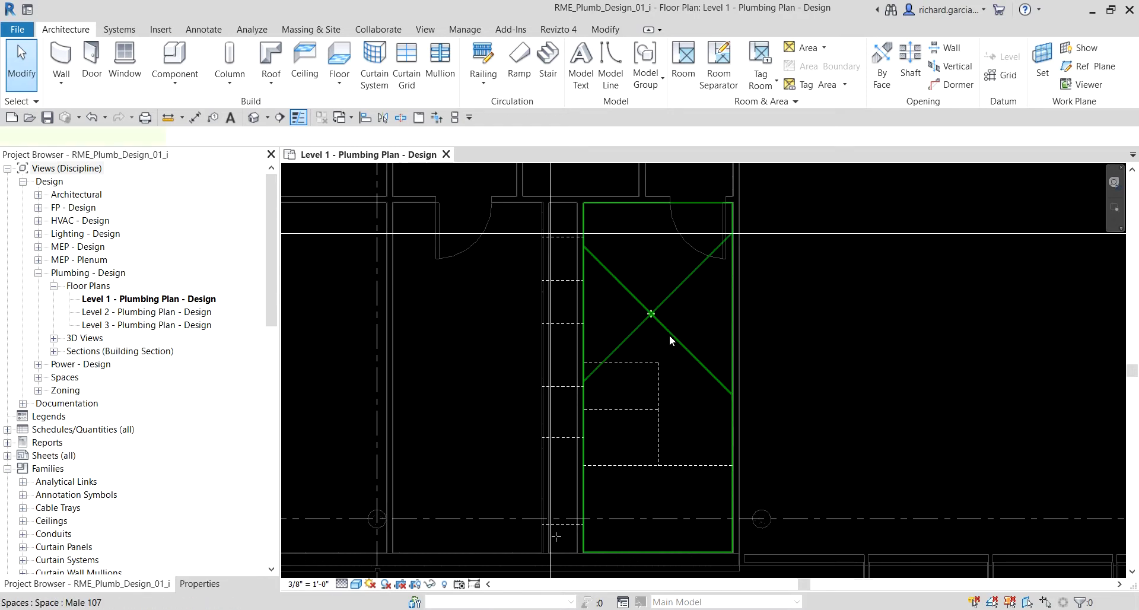
pyautogui.click(669, 337)
pyautogui.click(199, 584)
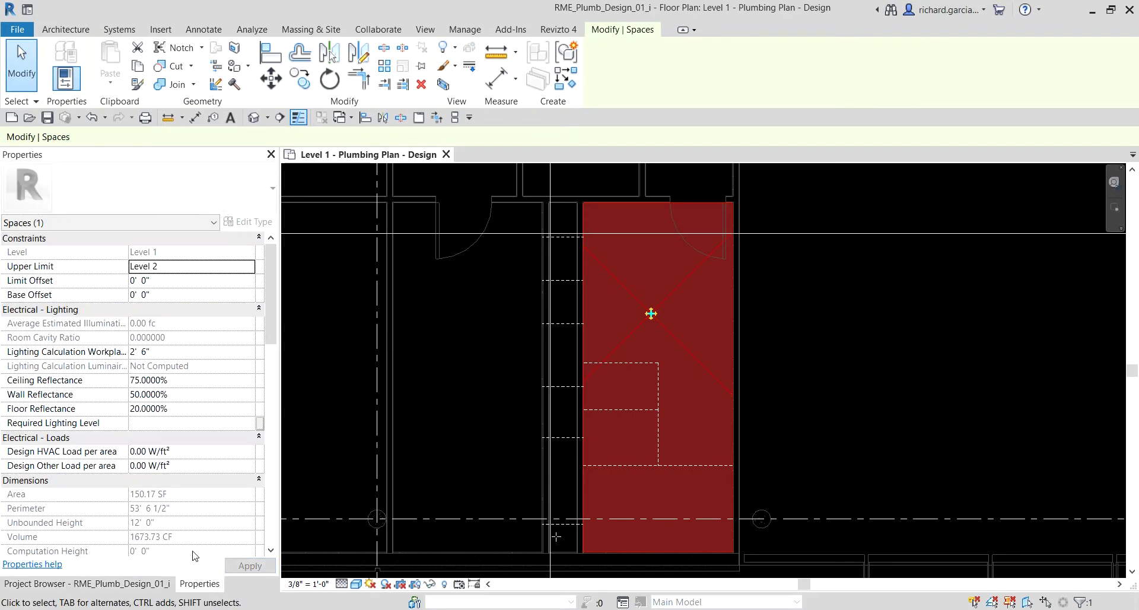
pyautogui.scroll(-5, 176, 495)
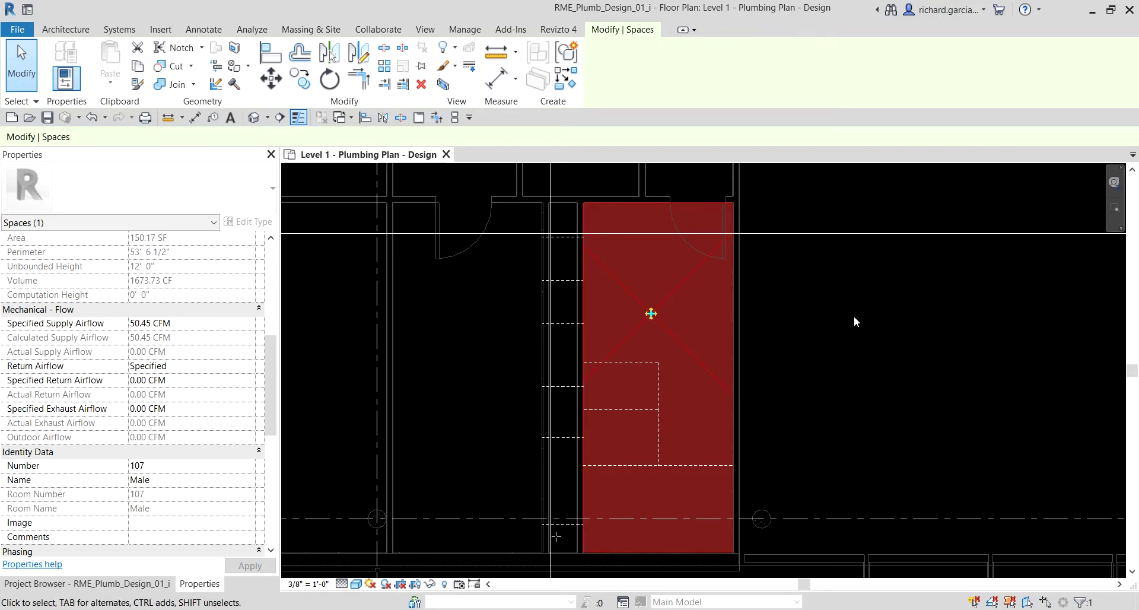
pyautogui.click(797, 376)
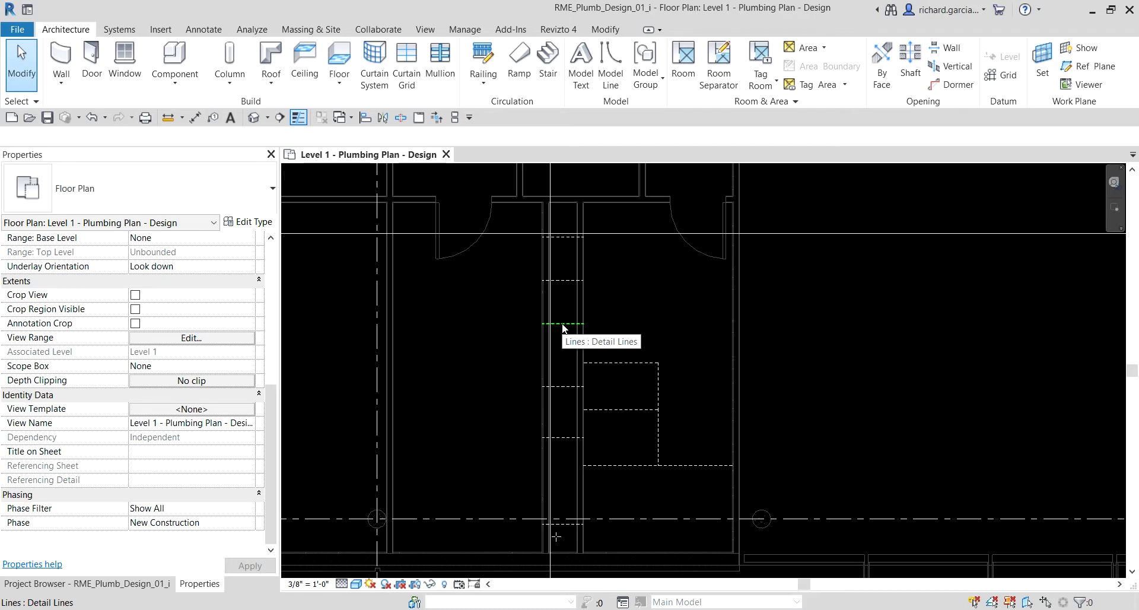
# - Start the Plumbing Fixture command and review the loaded urinal, sink and water closet types
pyautogui.click(118, 31)
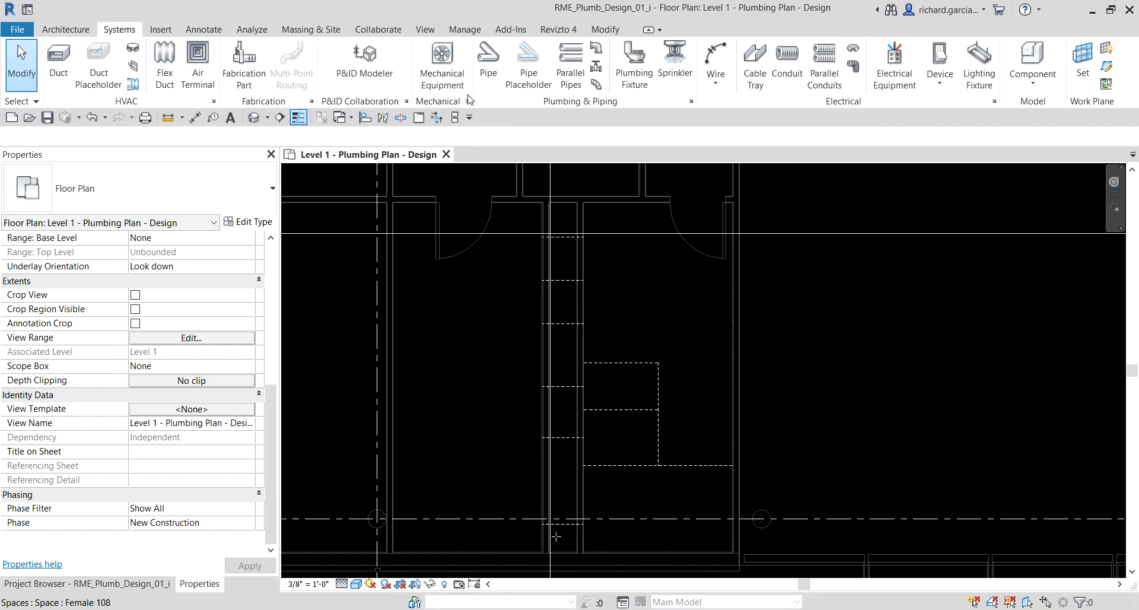
pyautogui.click(624, 70)
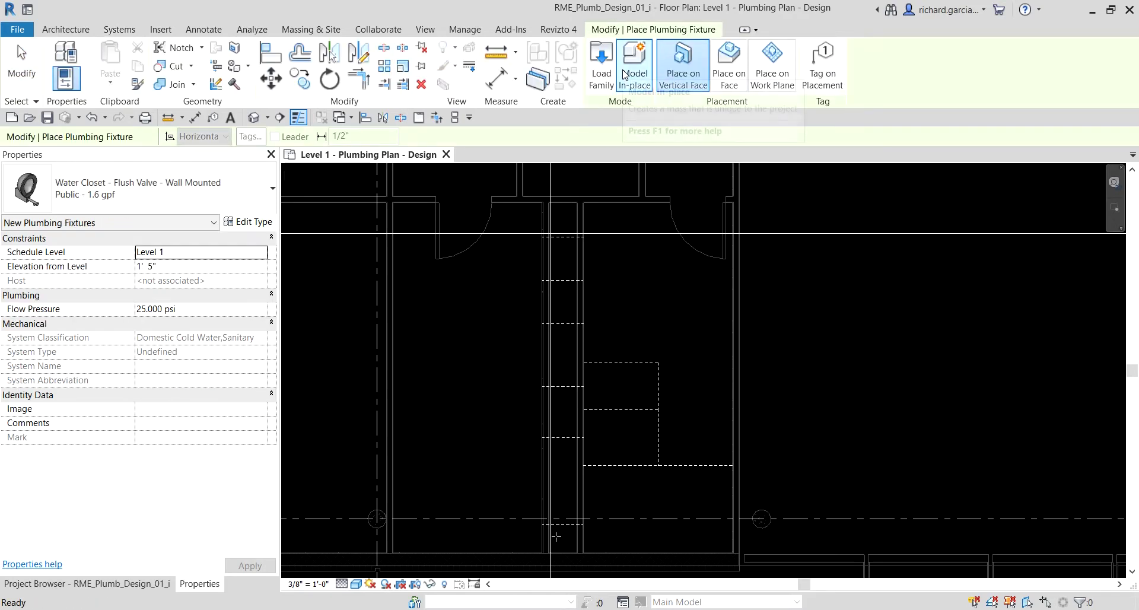
pyautogui.click(175, 185)
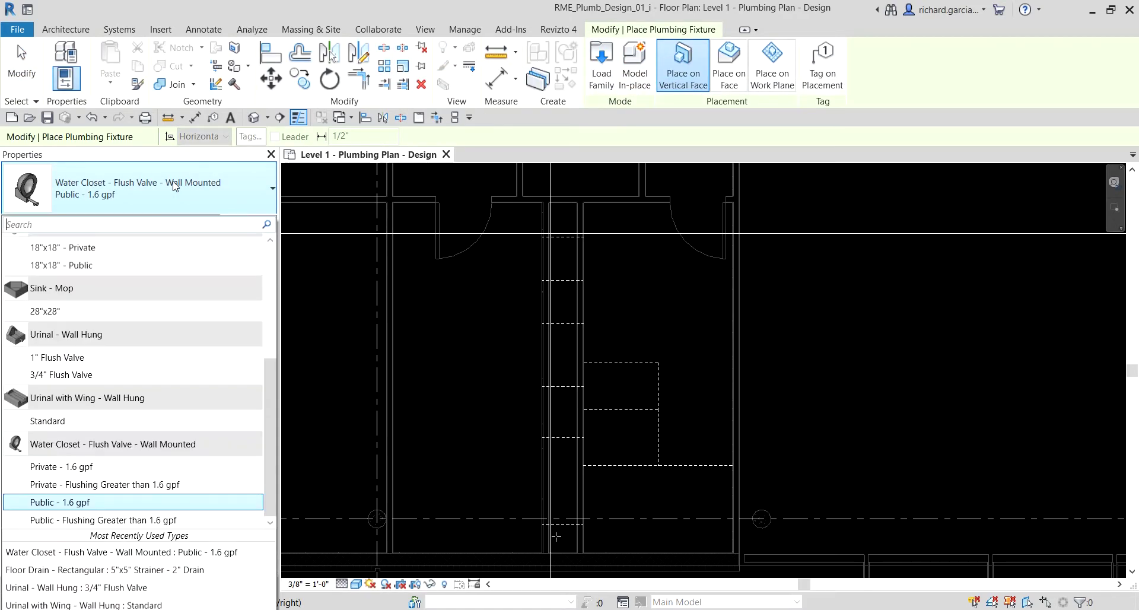
pyautogui.scroll(4, 178, 413)
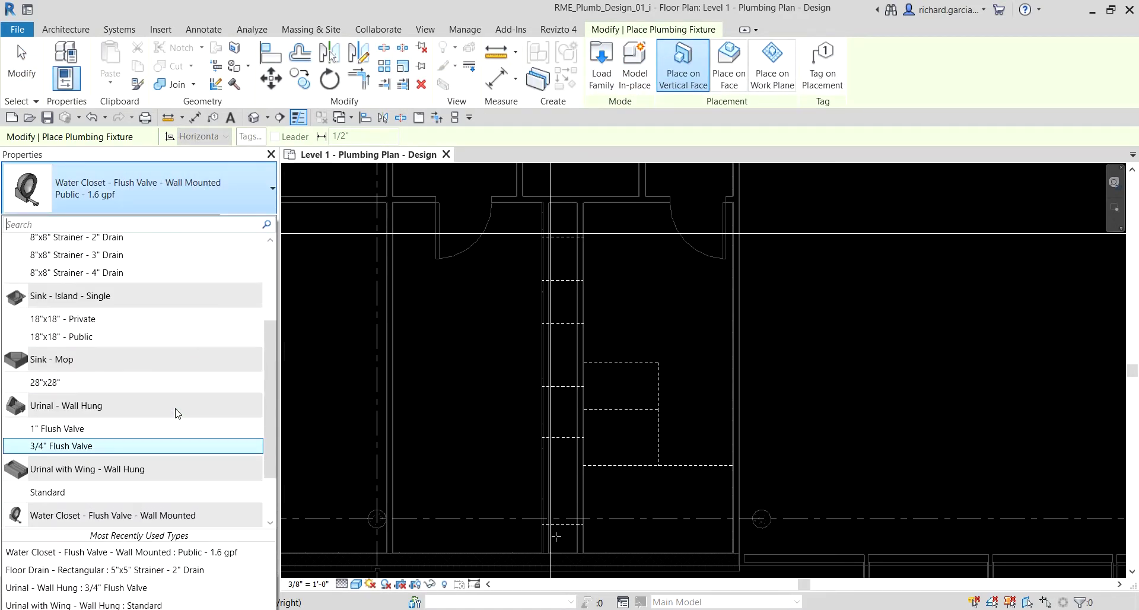
pyautogui.scroll(-1, 178, 413)
pyautogui.scroll(-3, 178, 414)
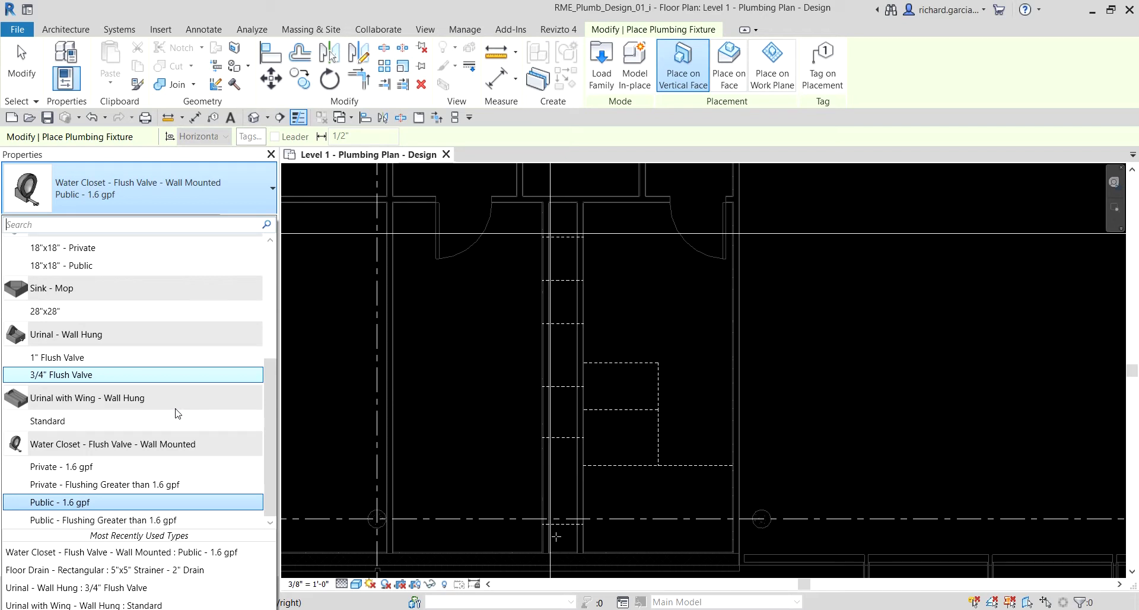
pyautogui.click(620, 104)
# - Browse the family library's Plumbing, MEP, Fixtures folders for water closets and urinals without loading anything
pyautogui.click(605, 66)
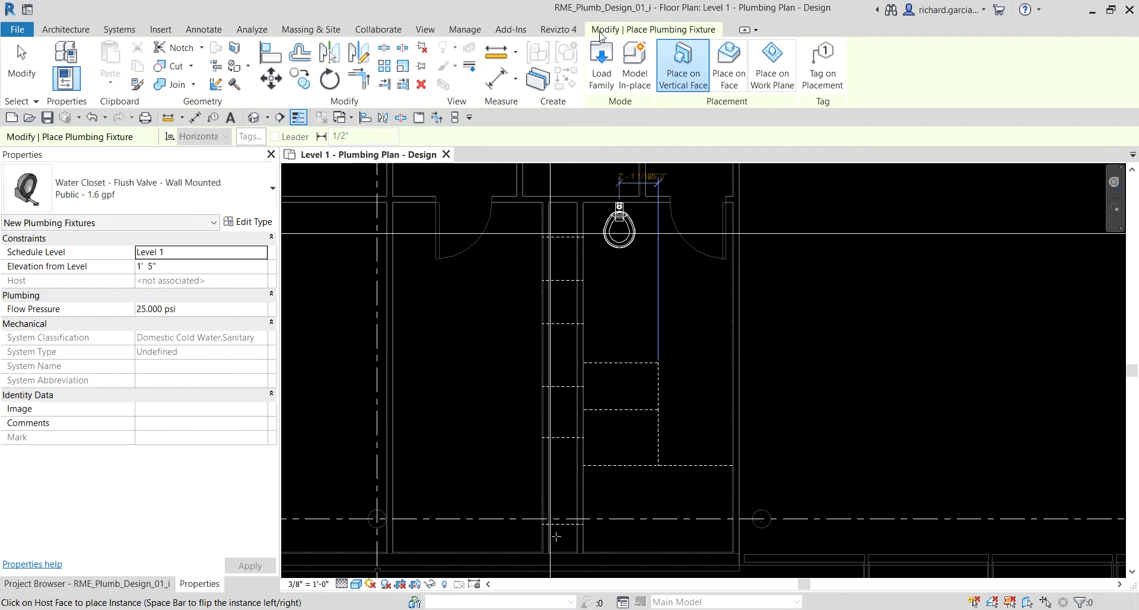
pyautogui.click(602, 66)
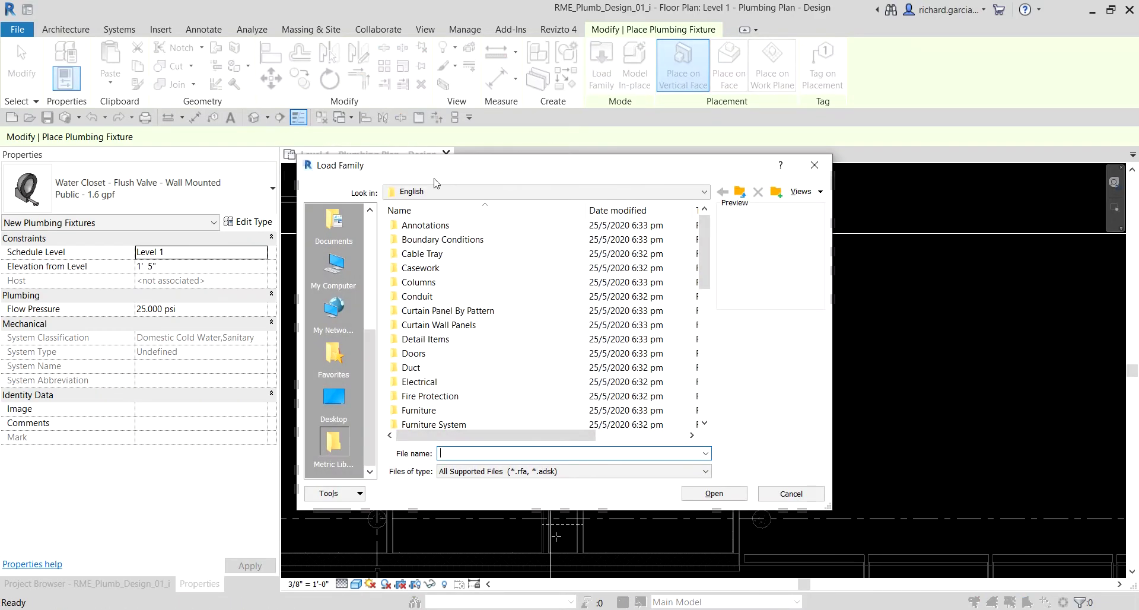
pyautogui.scroll(-4, 445, 314)
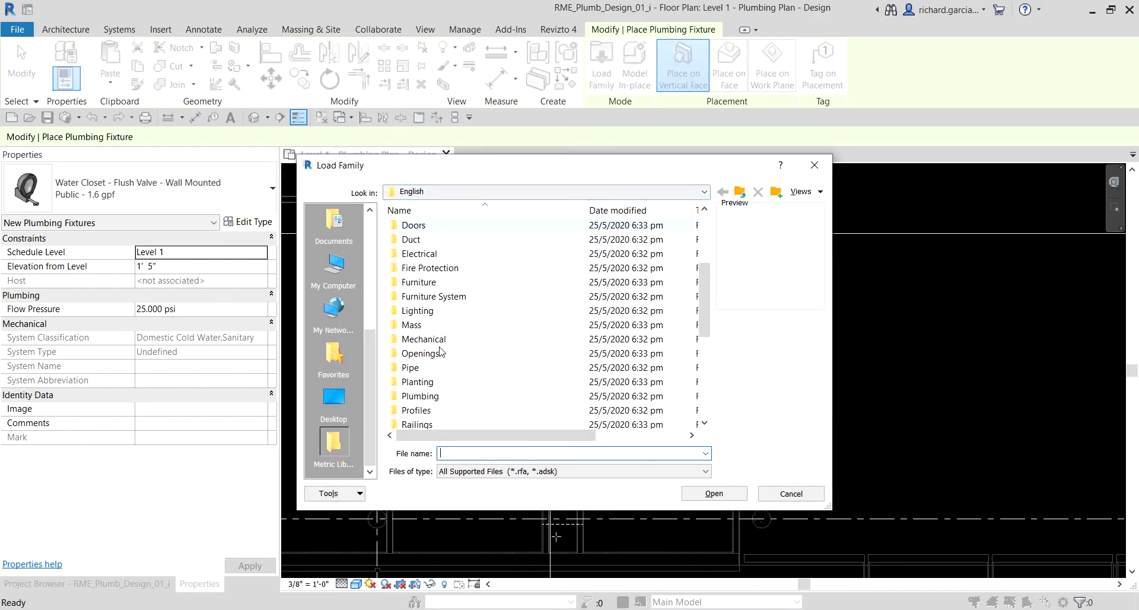
pyautogui.doubleClick(434, 352)
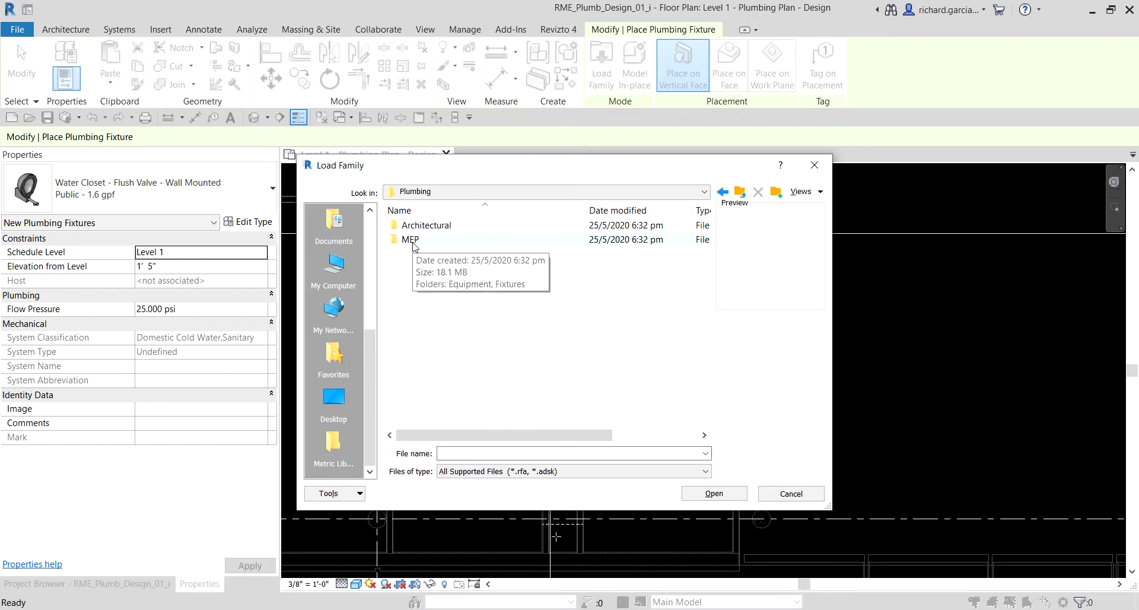
pyautogui.doubleClick(413, 240)
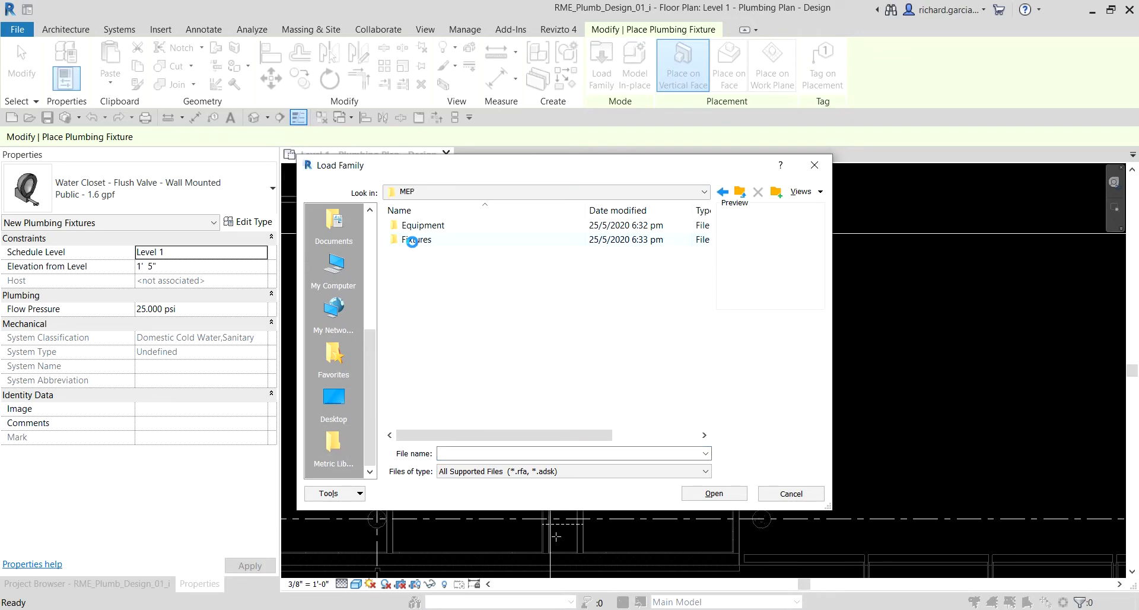
pyautogui.doubleClick(412, 241)
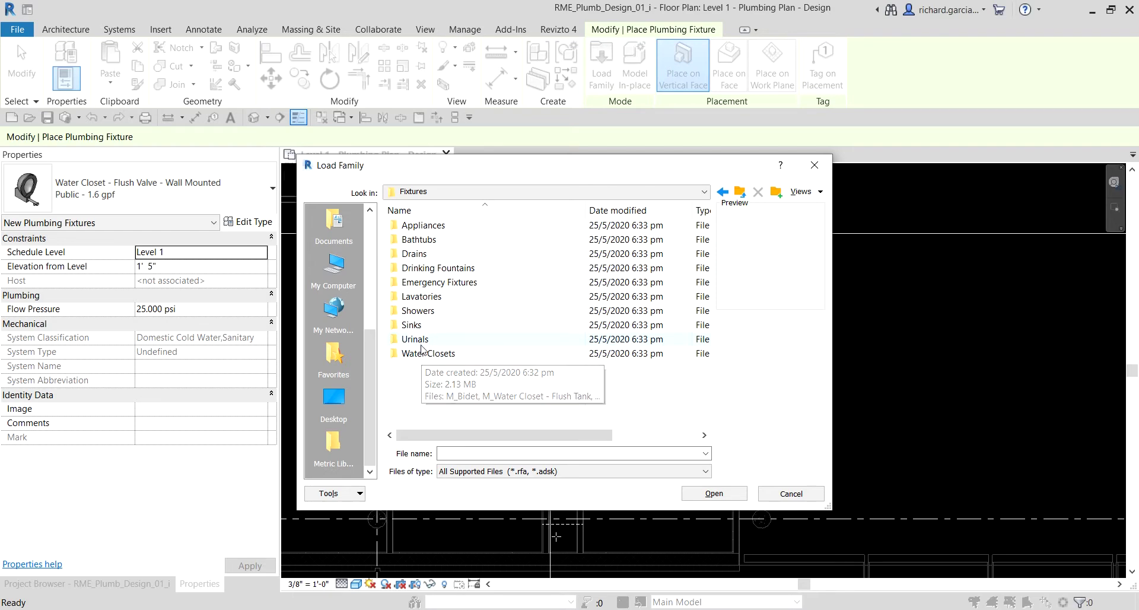
pyautogui.doubleClick(421, 353)
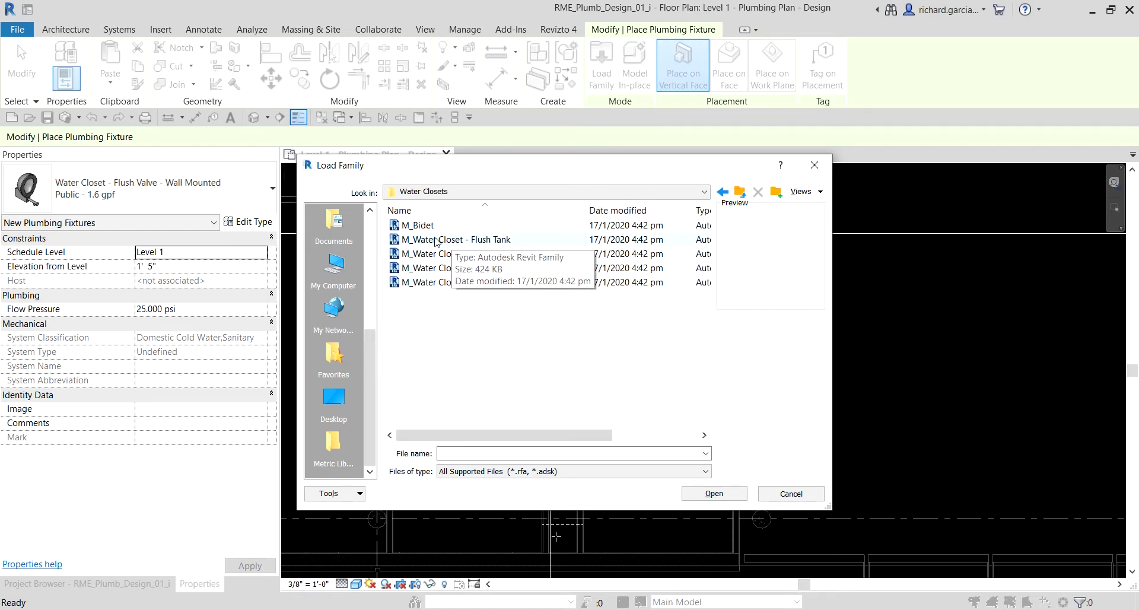
pyautogui.click(740, 191)
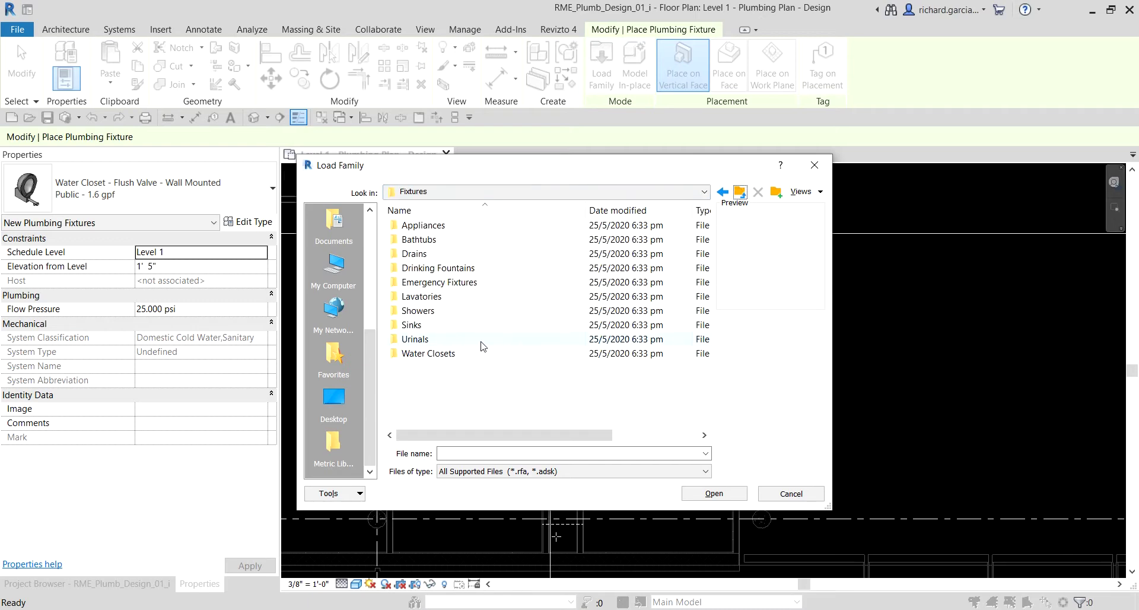
pyautogui.doubleClick(446, 338)
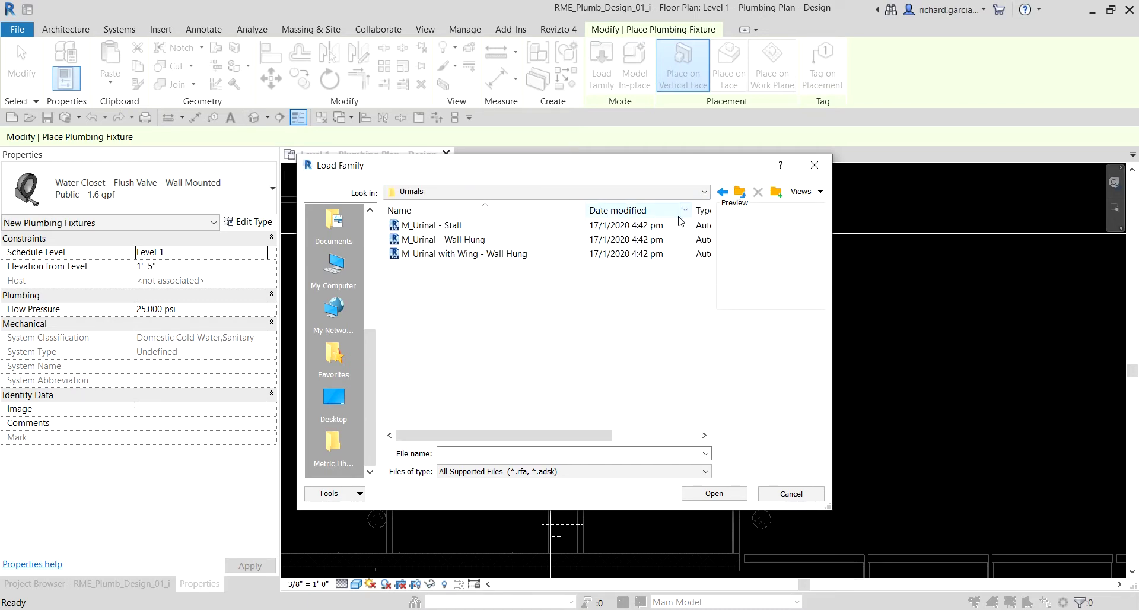
pyautogui.click(740, 192)
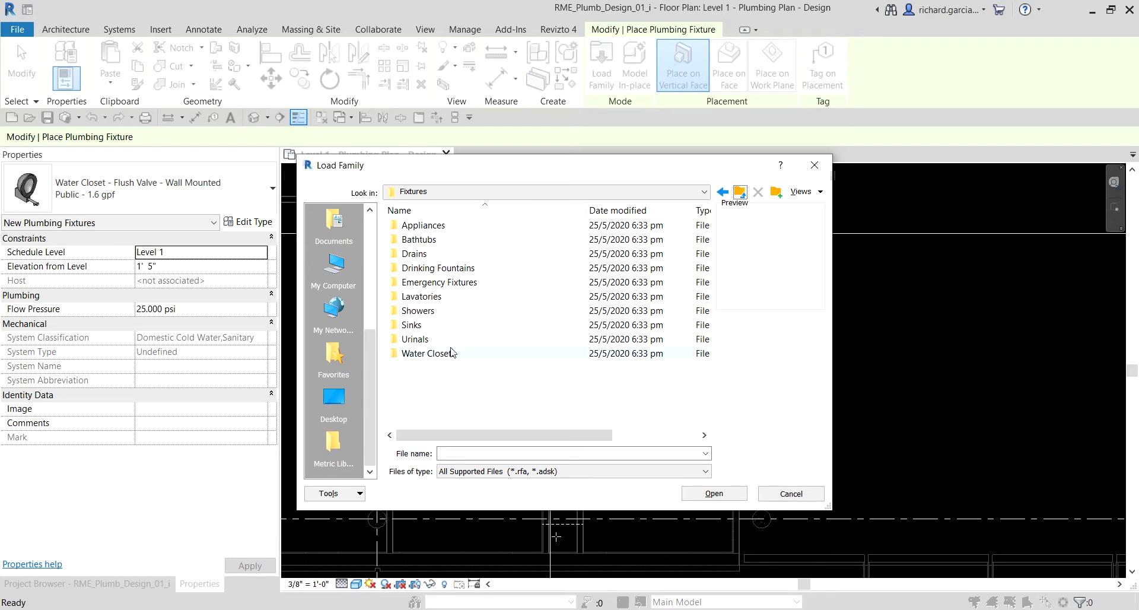
pyautogui.click(814, 168)
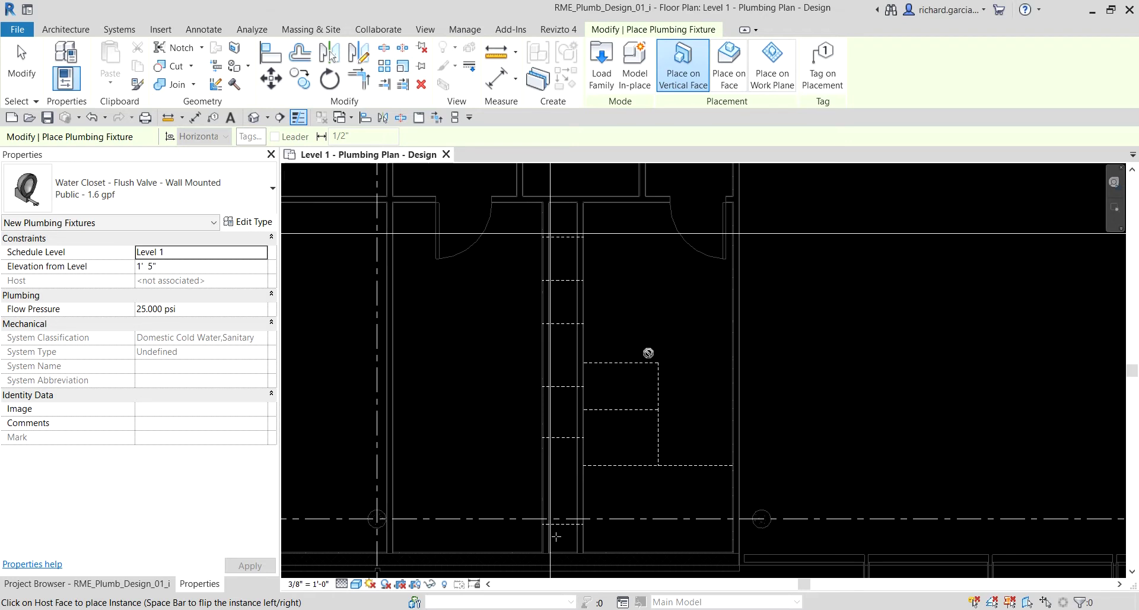
# - Place a wall-mounted Public - 1.6 gpf flush valve water closet on the Male restroom's chase wall, about 1'-4" below the lowest dashed stall line
pyautogui.scroll(2, 648, 353)
pyautogui.moveTo(705, 372); pyautogui.dragTo(705, 346, button='middle')
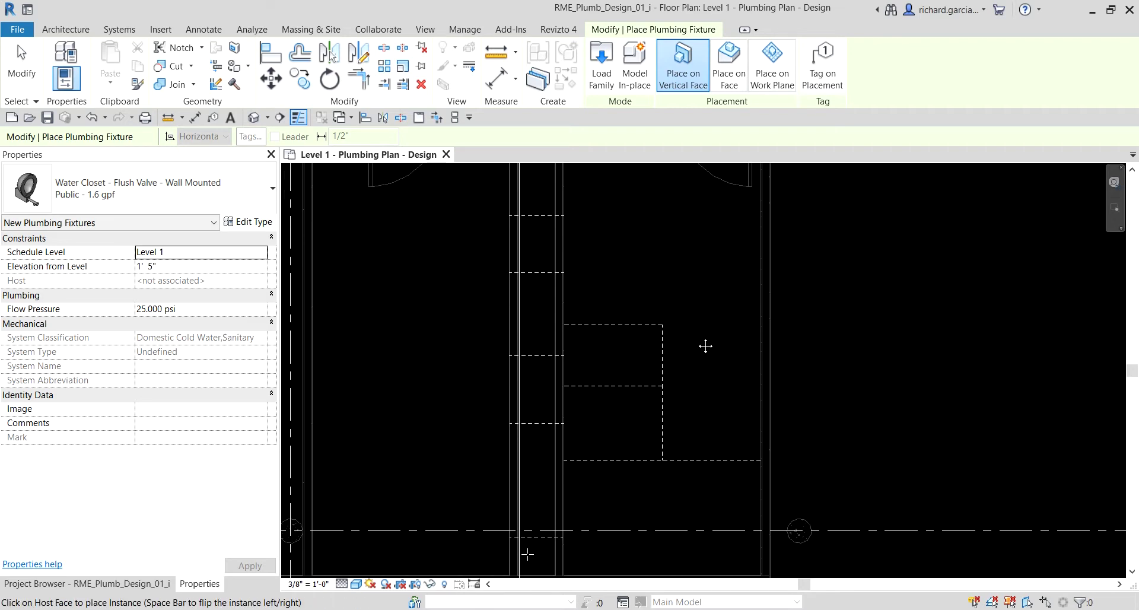
pyautogui.scroll(-3, 705, 346)
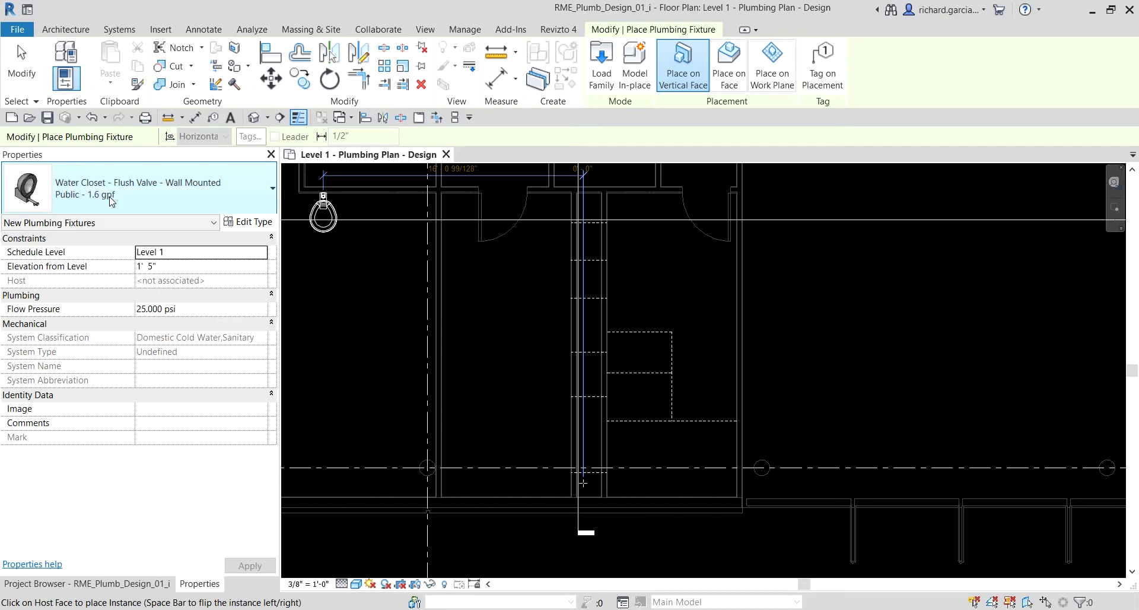
pyautogui.press('ctrl')
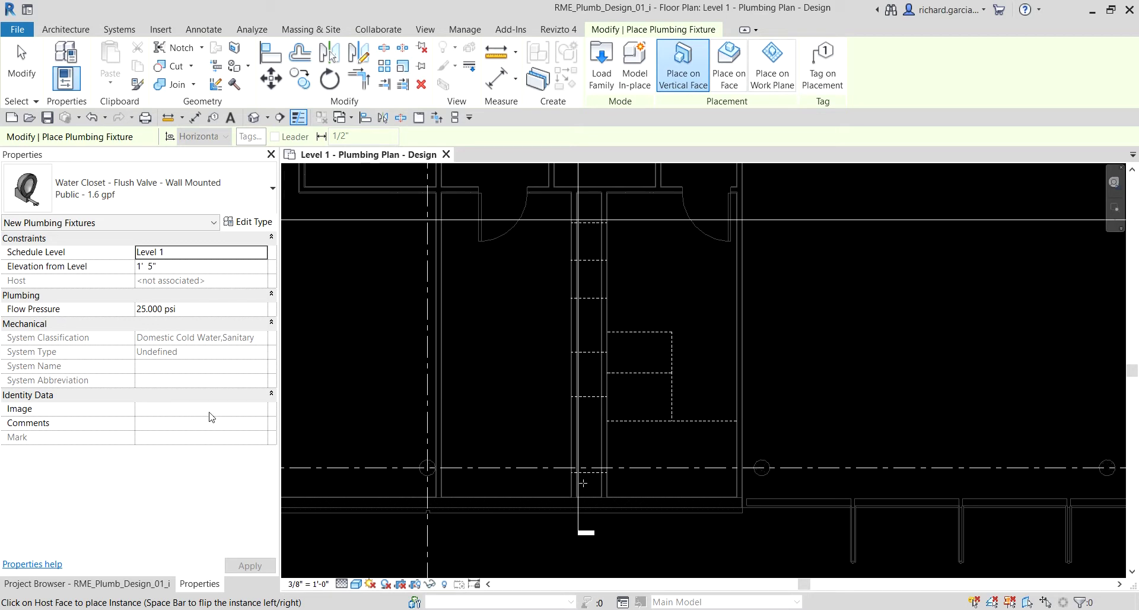
pyautogui.scroll(5, 653, 439)
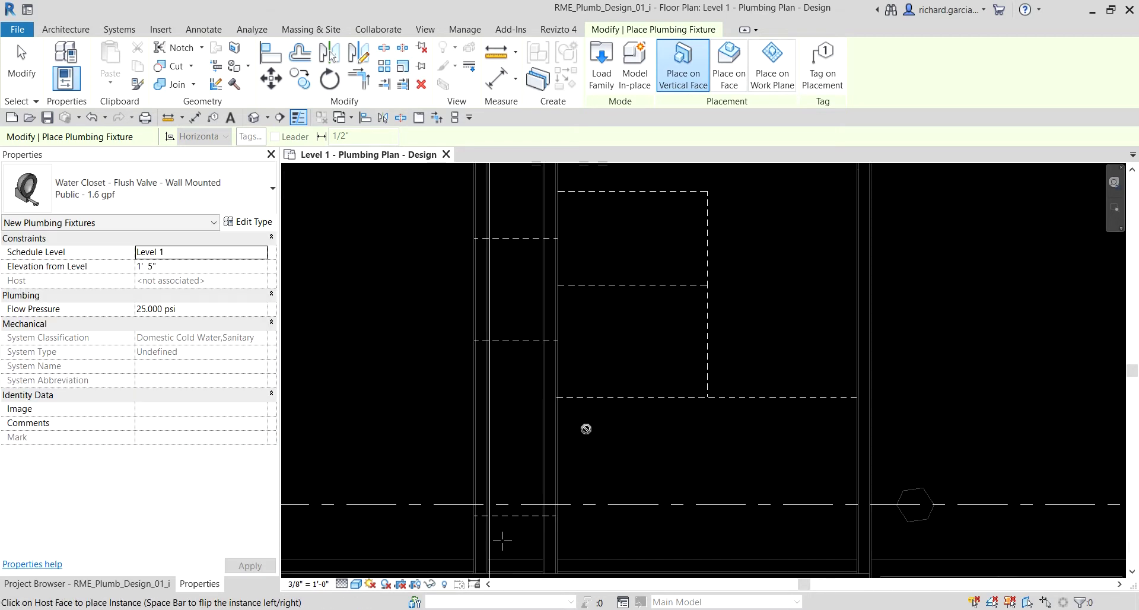
pyautogui.scroll(2, 586, 429)
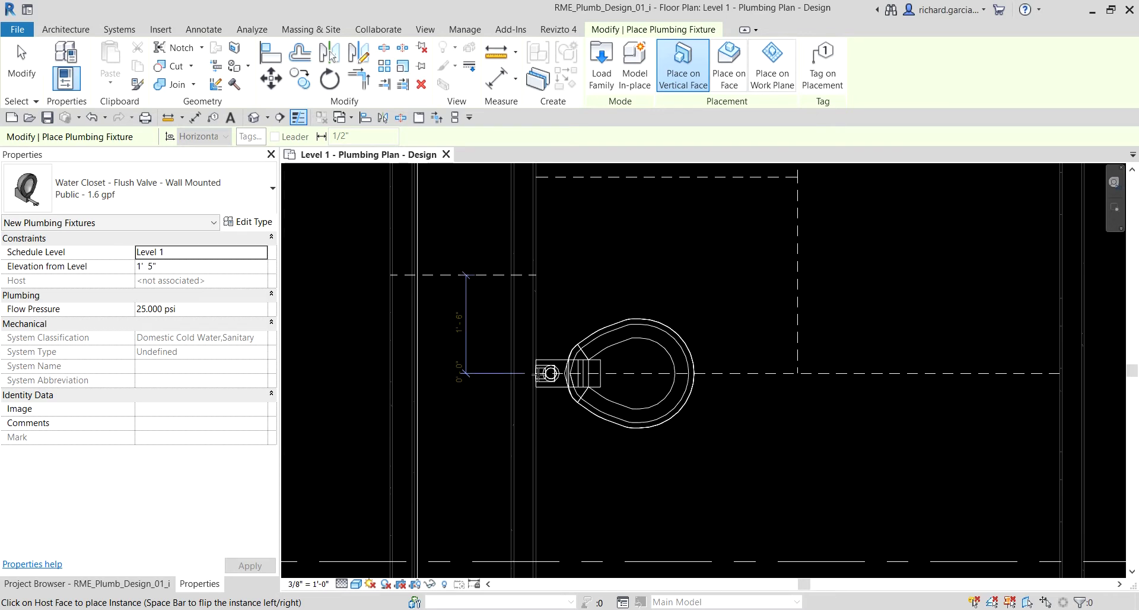
pyautogui.scroll(3, 538, 373)
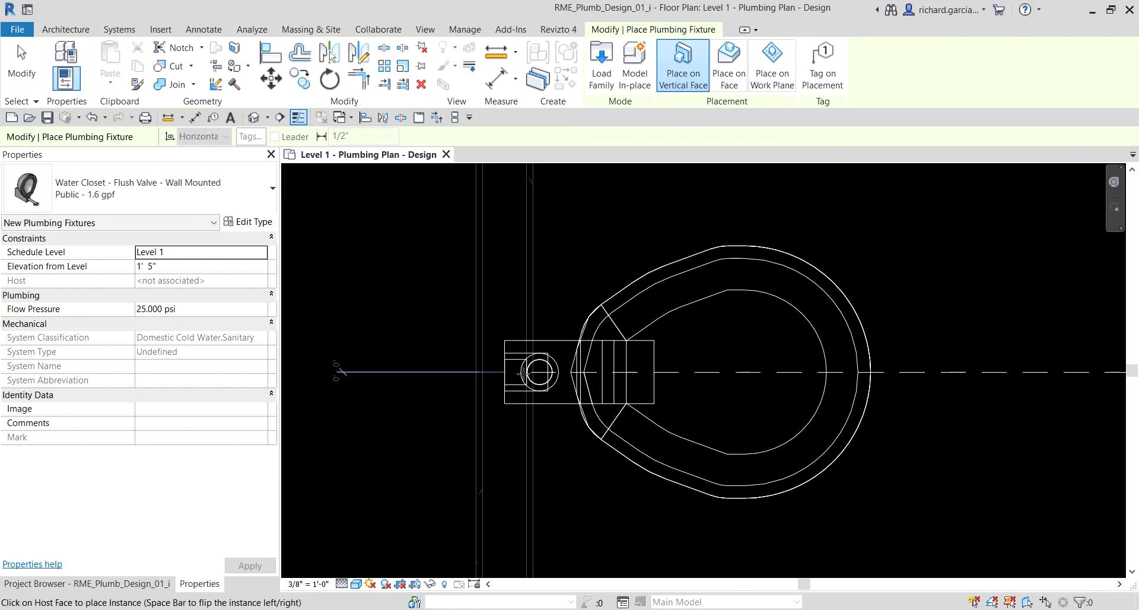
pyautogui.scroll(-2, 539, 373)
pyautogui.moveTo(552, 393); pyautogui.dragTo(557, 359, button='middle')
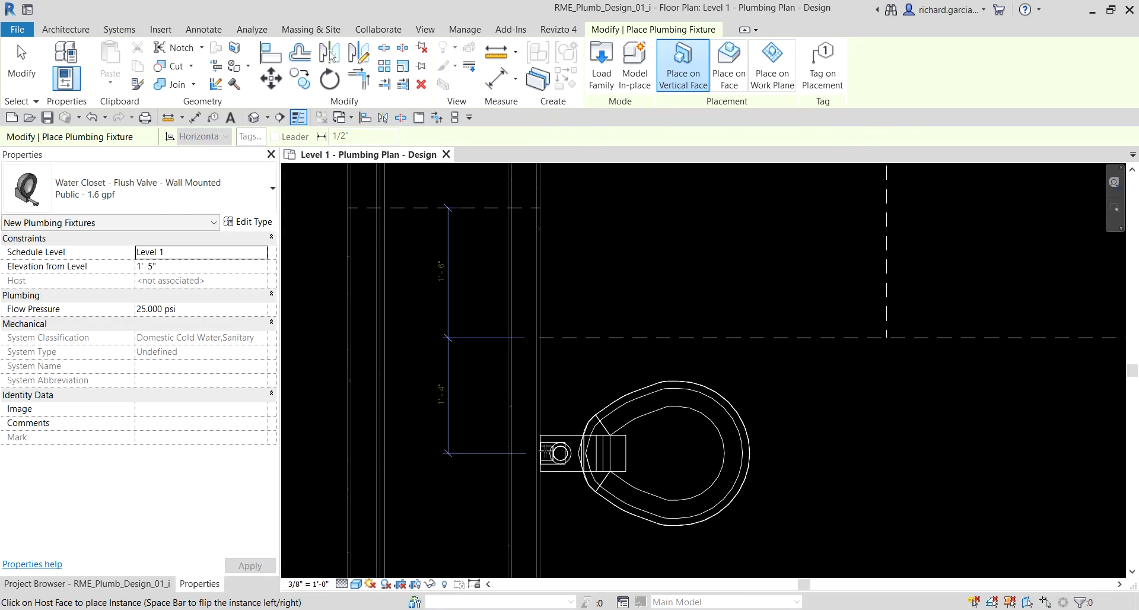
pyautogui.click(544, 452)
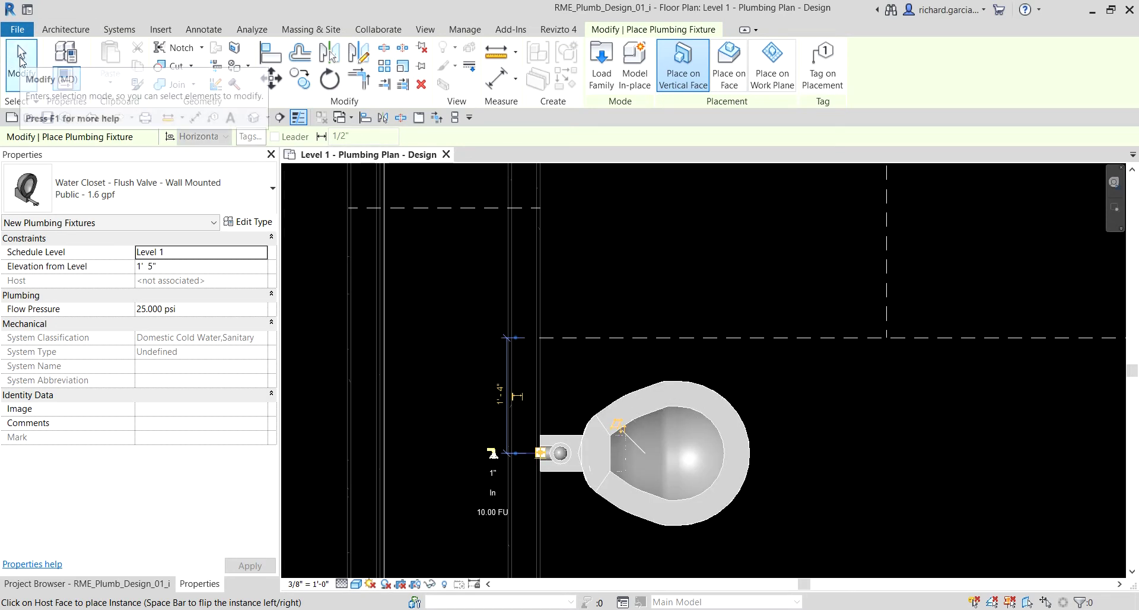
pyautogui.press('ctrl')
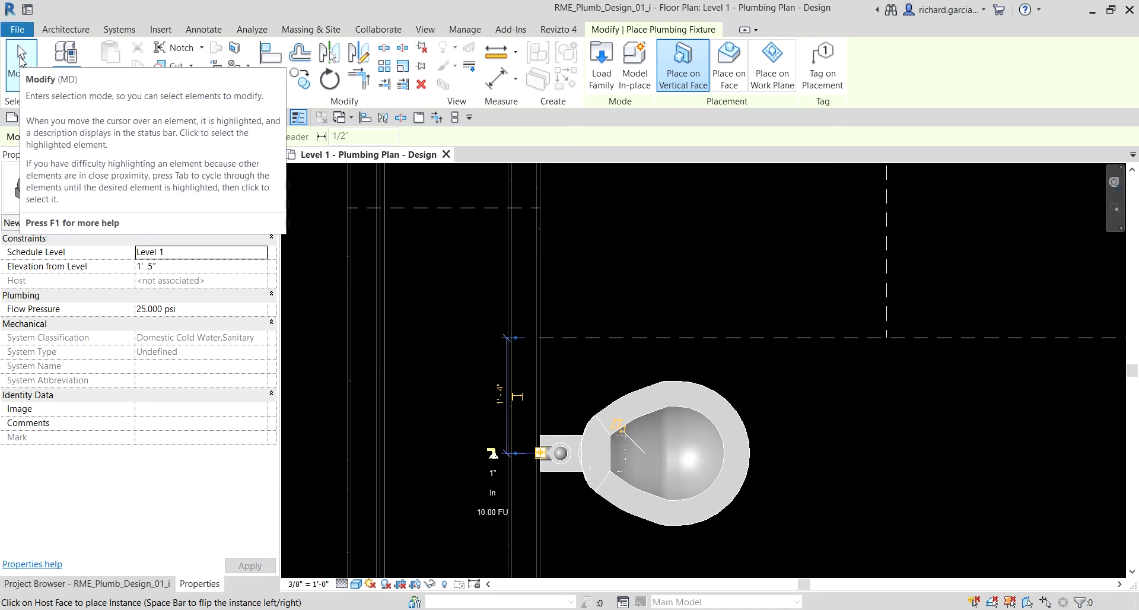
pyautogui.click(21, 59)
pyautogui.press('ctrl')
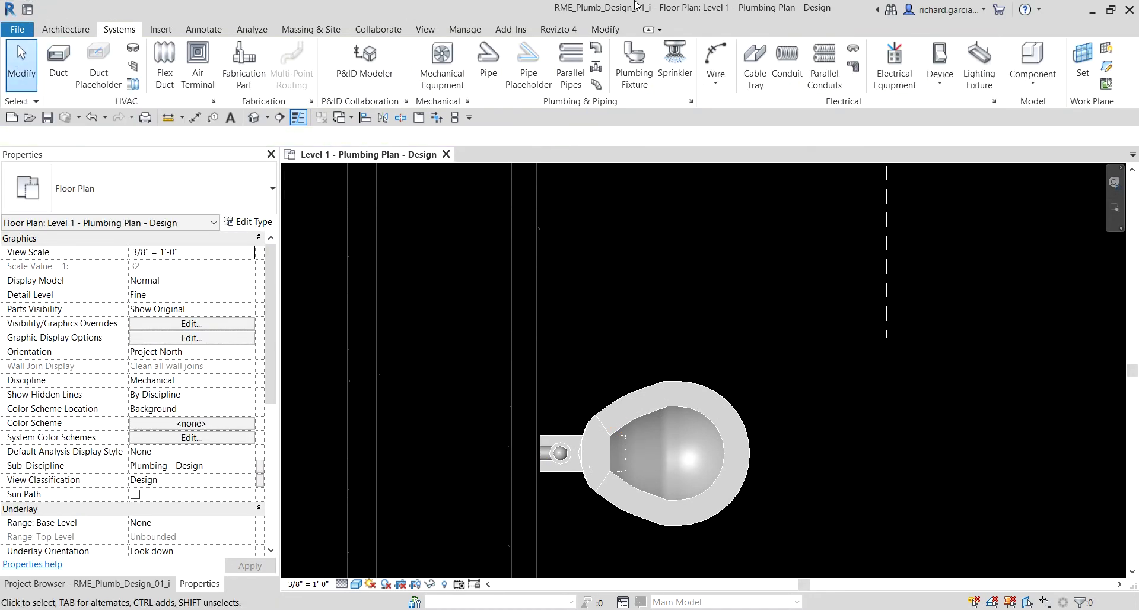
# - Align the water closet's left/right centerline with the lowest dashed stall line in the Male restroom
pyautogui.click(604, 31)
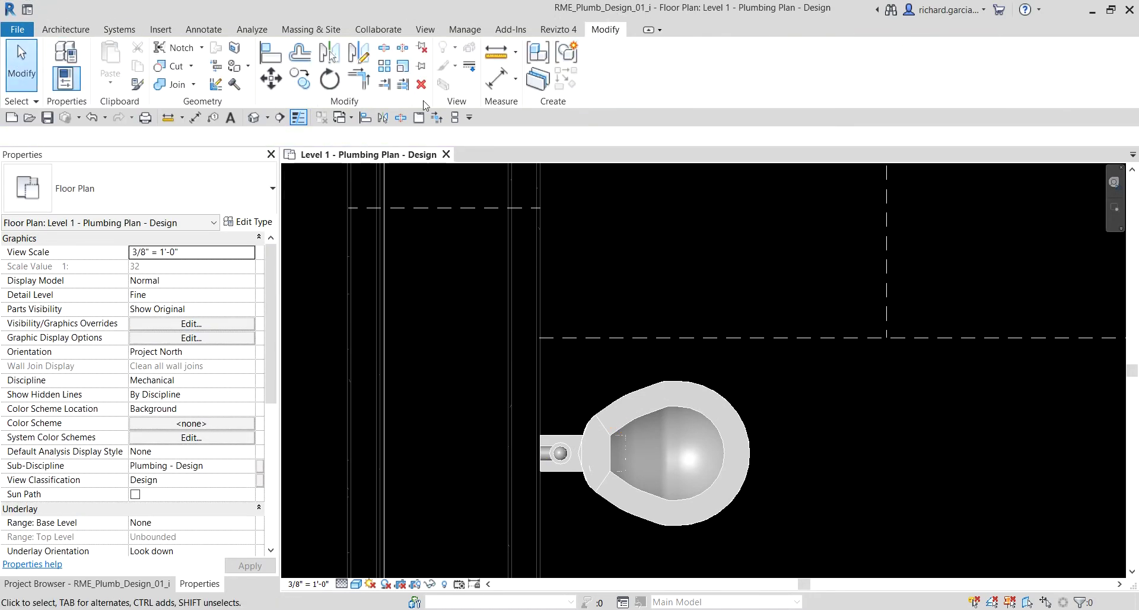
pyautogui.press('ctrl')
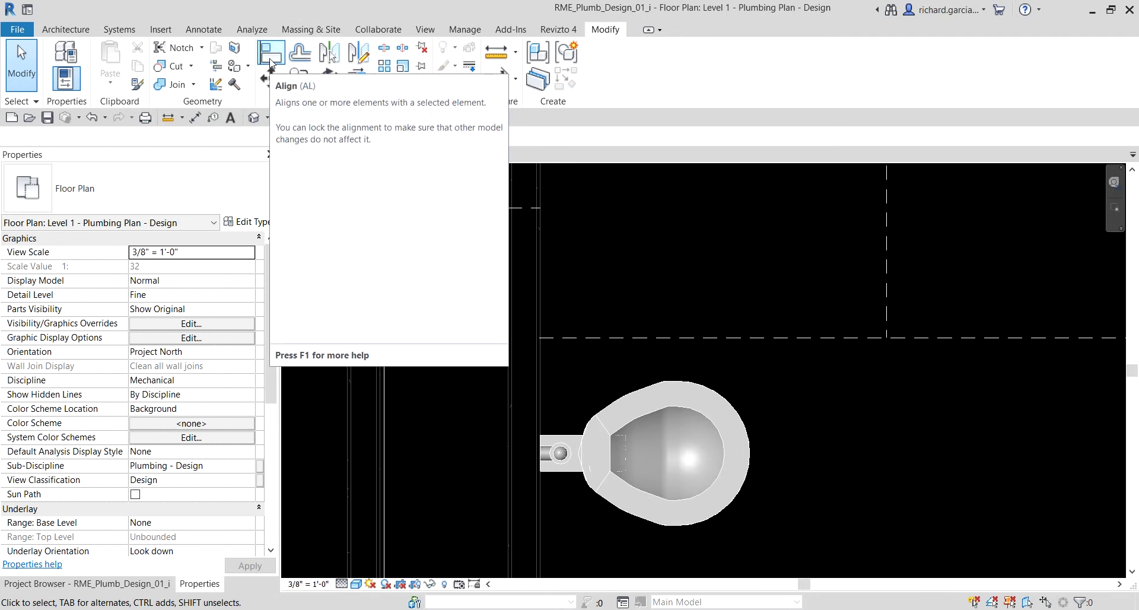
pyautogui.click(271, 62)
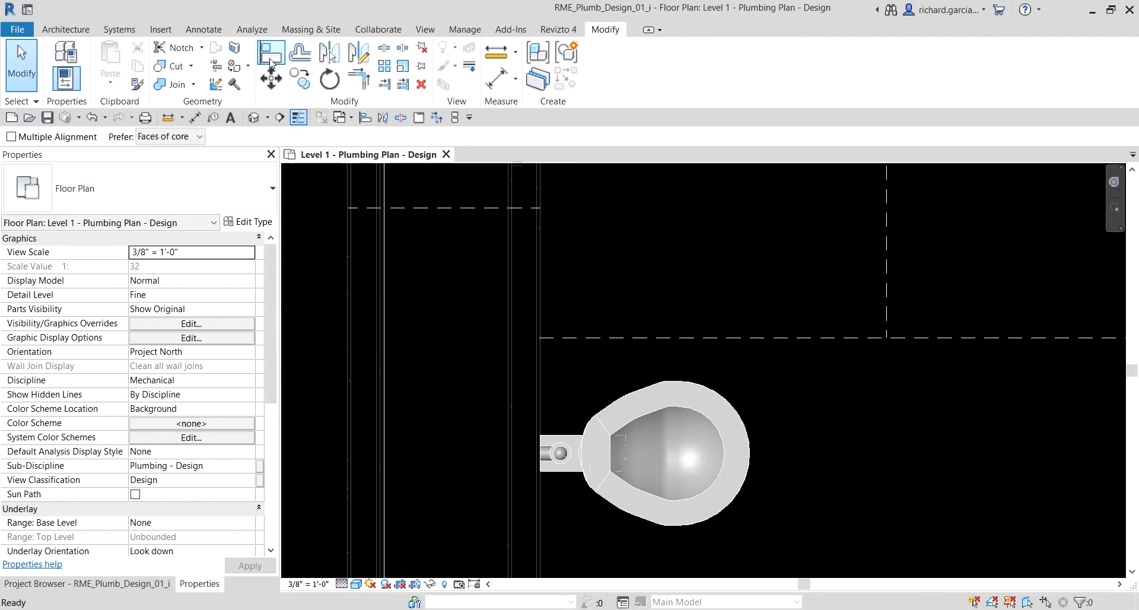
pyautogui.press('ctrl')
pyautogui.click(577, 337)
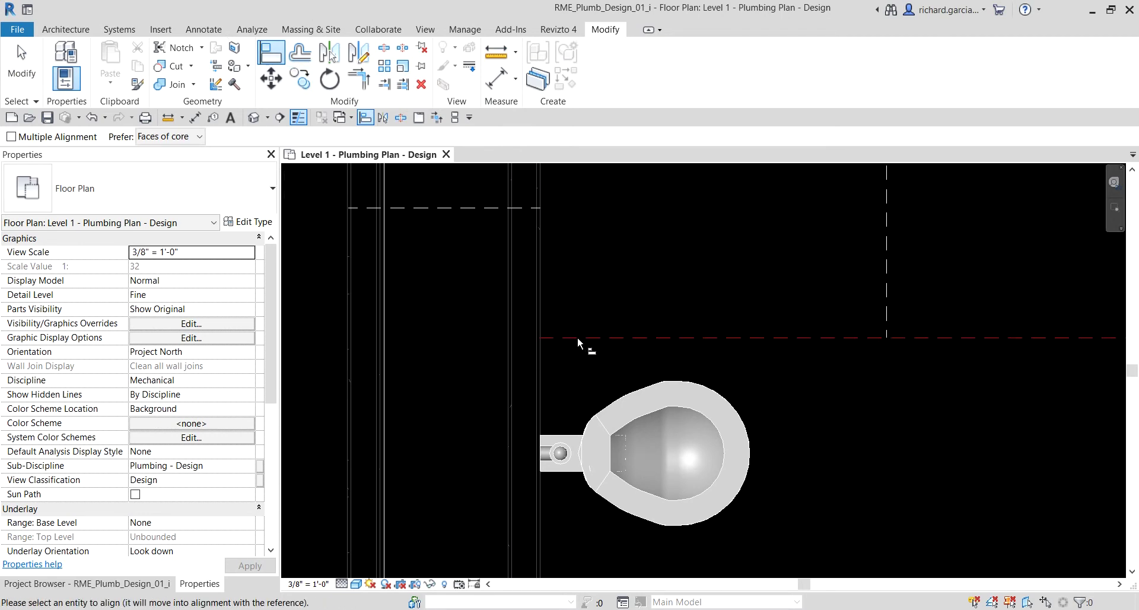
pyautogui.press('ctrl')
pyautogui.press('ctrl')
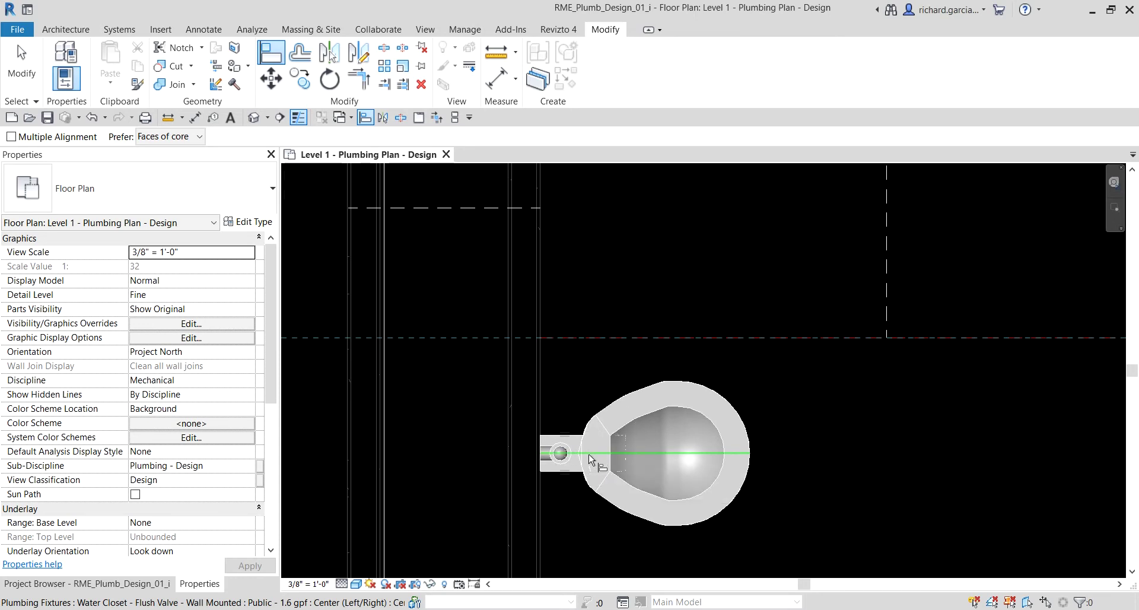
pyautogui.click(588, 453)
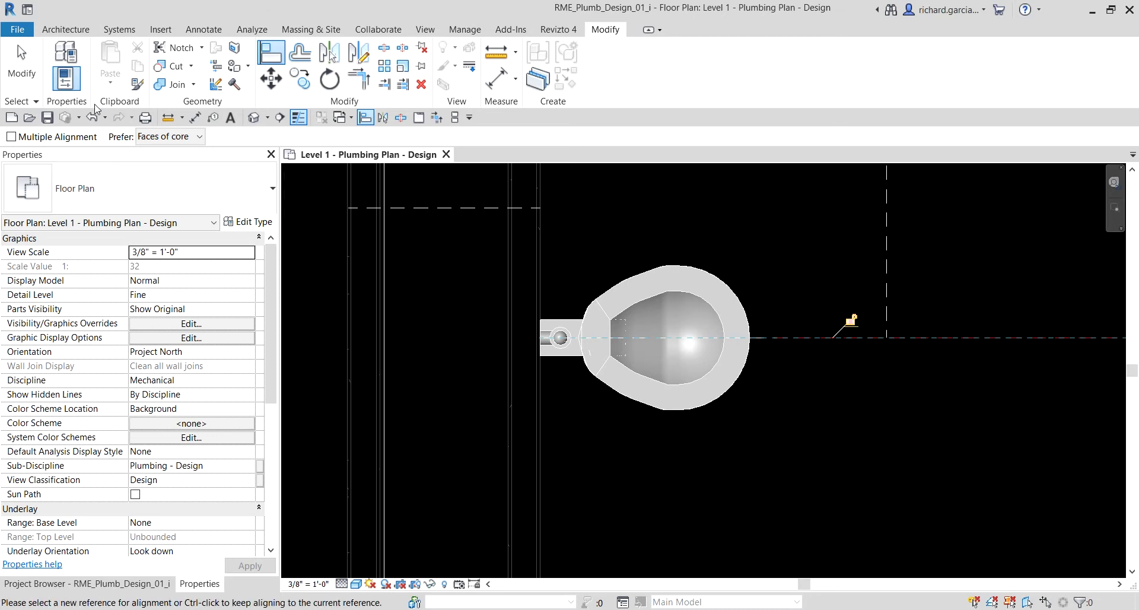
pyautogui.press('ctrl')
pyautogui.click(33, 74)
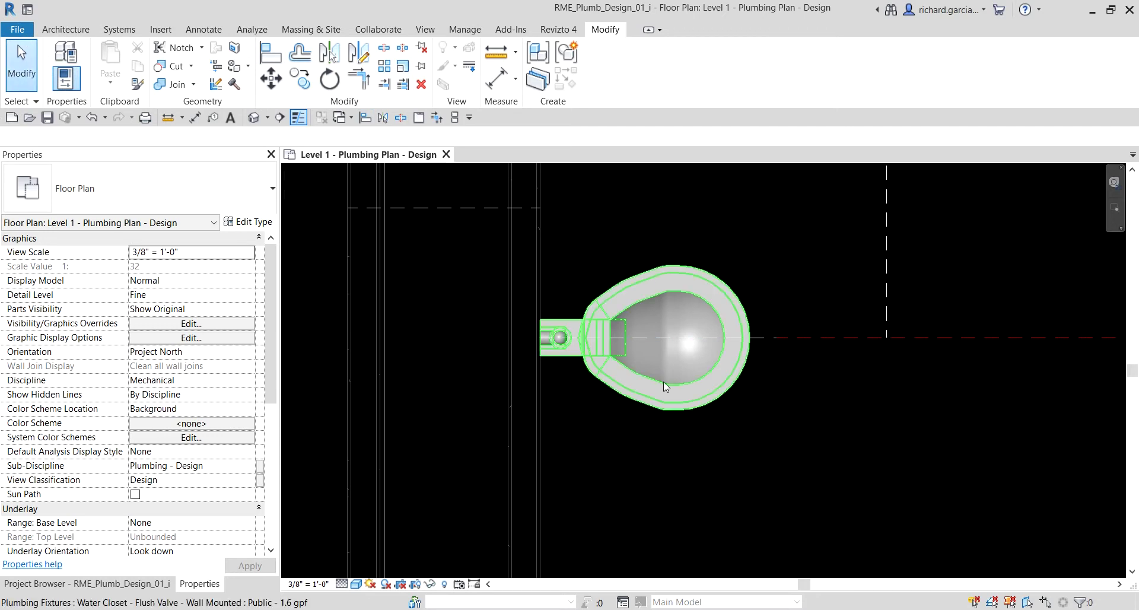
# - Try copying the aligned water closet up to the next dashed line, and undo the copy
pyautogui.scroll(-3, 663, 382)
pyautogui.moveTo(706, 322); pyautogui.dragTo(662, 385, button='middle')
pyautogui.press('ctrl')
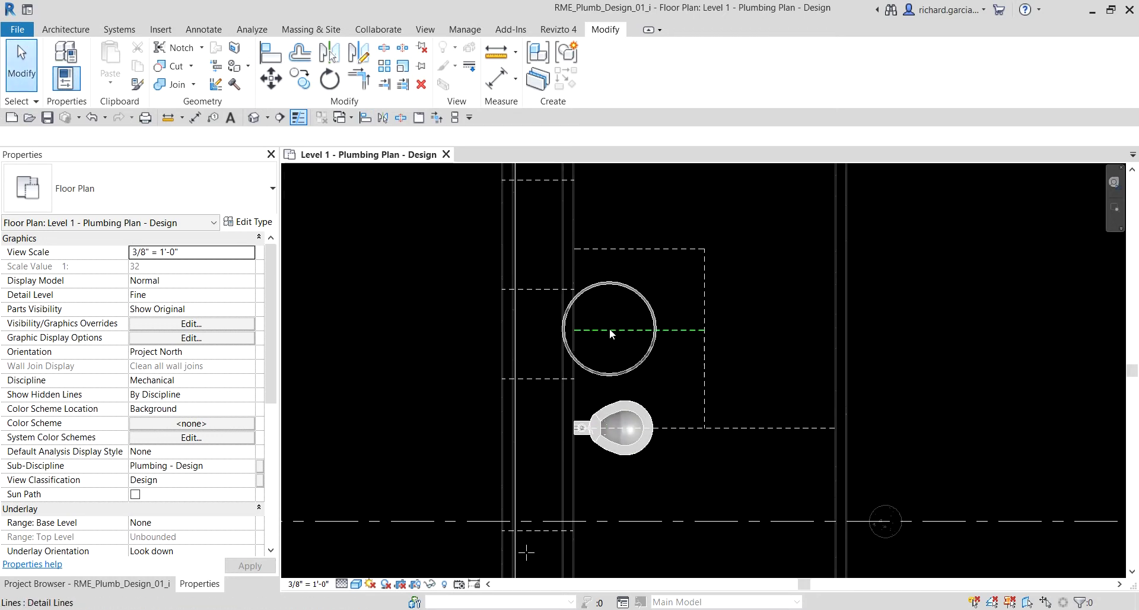
pyautogui.click(612, 407)
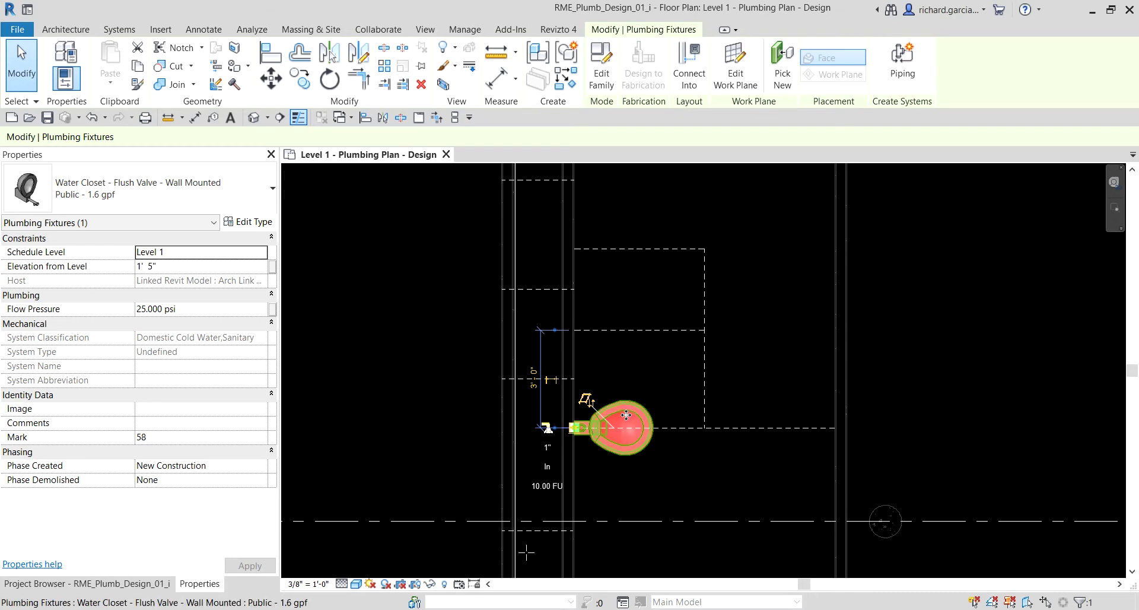
pyautogui.click(300, 77)
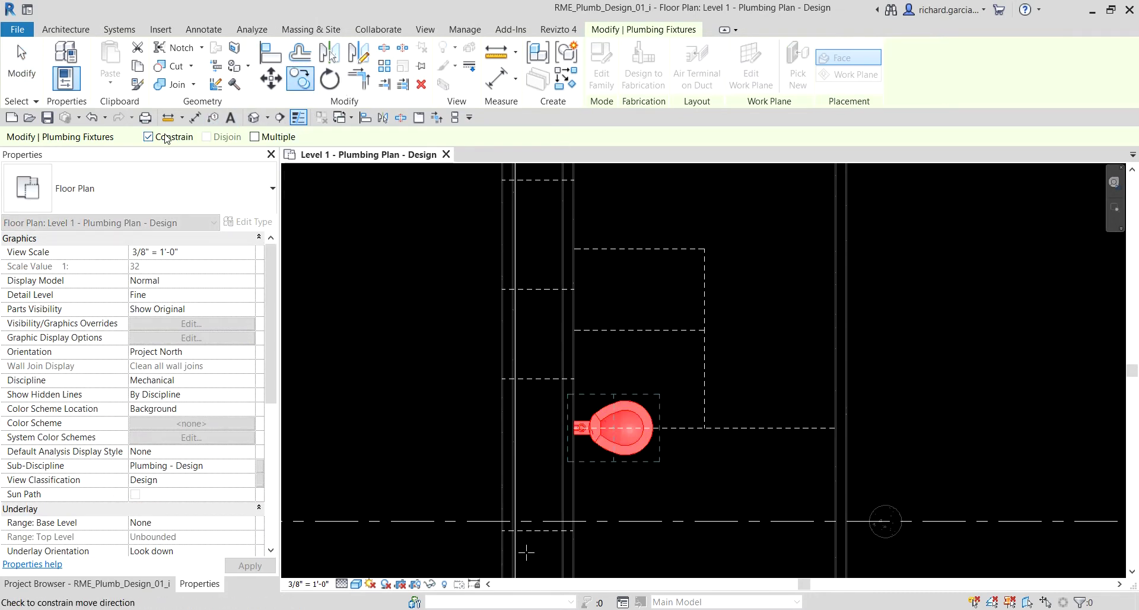
pyautogui.click(681, 437)
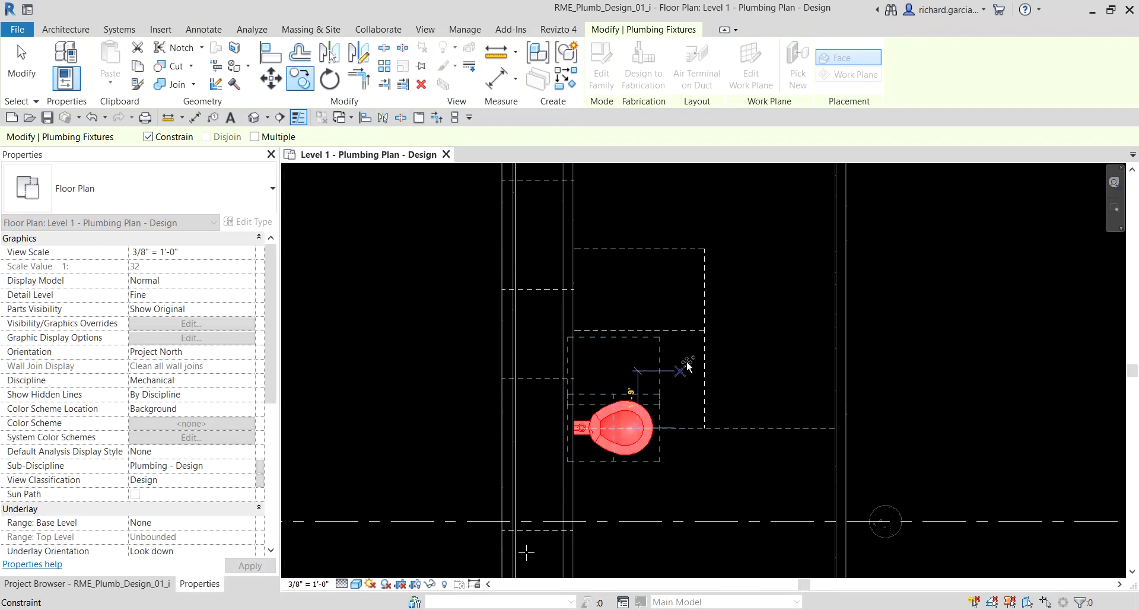
pyautogui.click(688, 338)
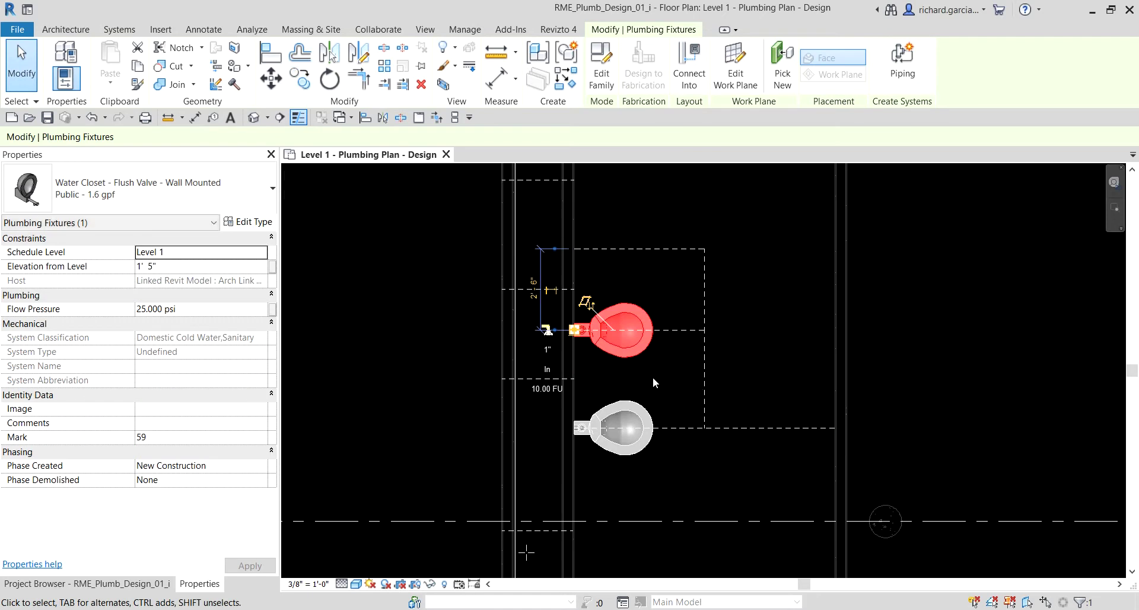
pyautogui.click(90, 118)
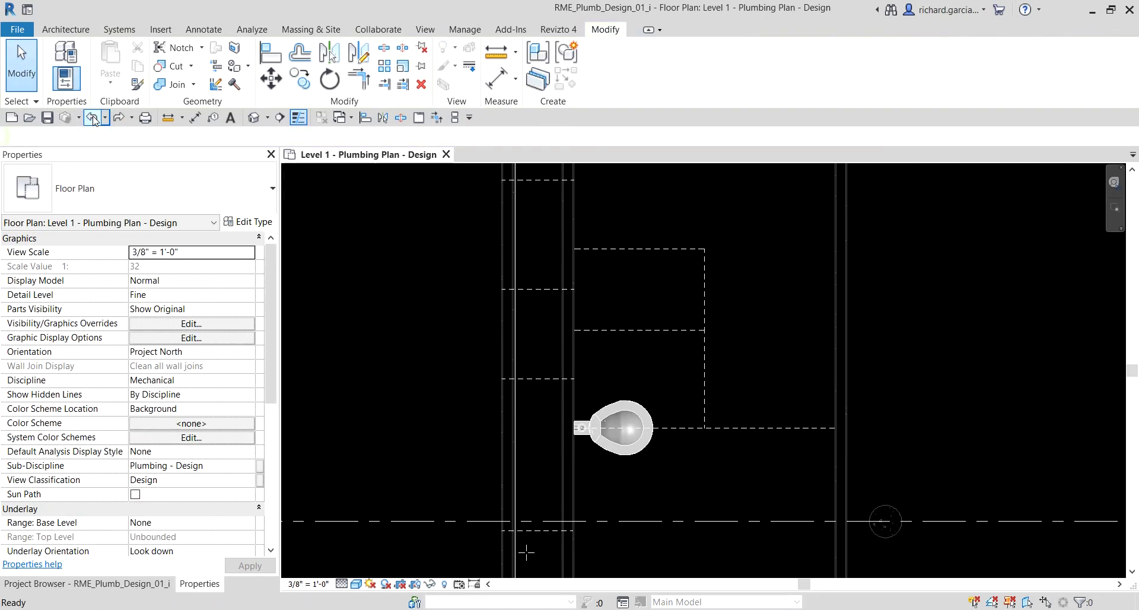
# - Use Create Similar to place a second water closet on the chase wall at the middle dashed line, 3'-0" above the first
pyautogui.click(634, 406)
pyautogui.rightClick(635, 404)
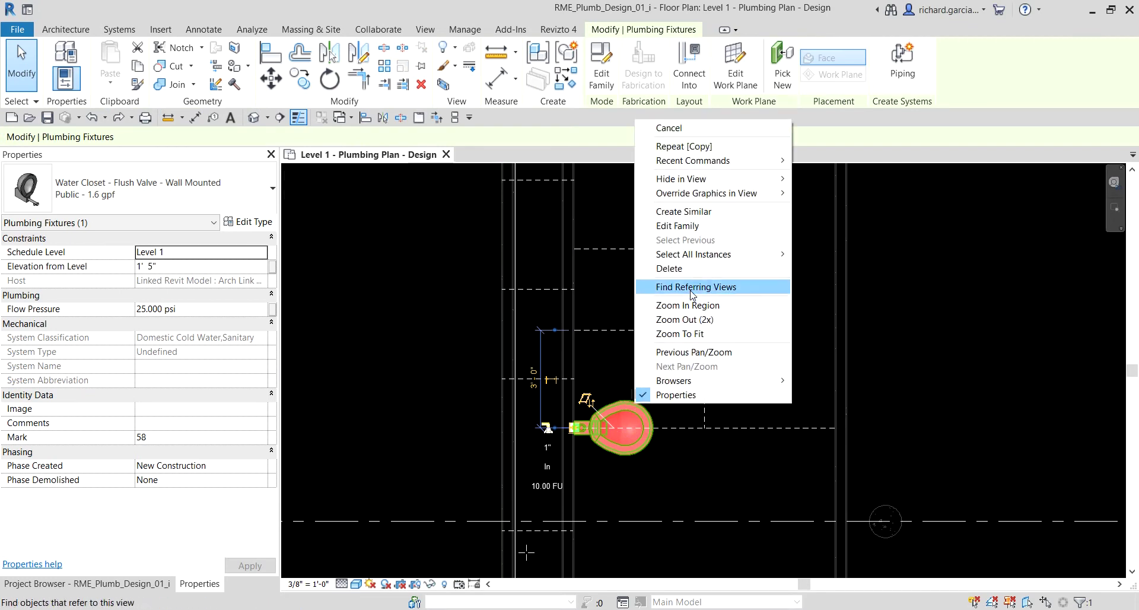
pyautogui.click(697, 215)
pyautogui.scroll(3, 580, 339)
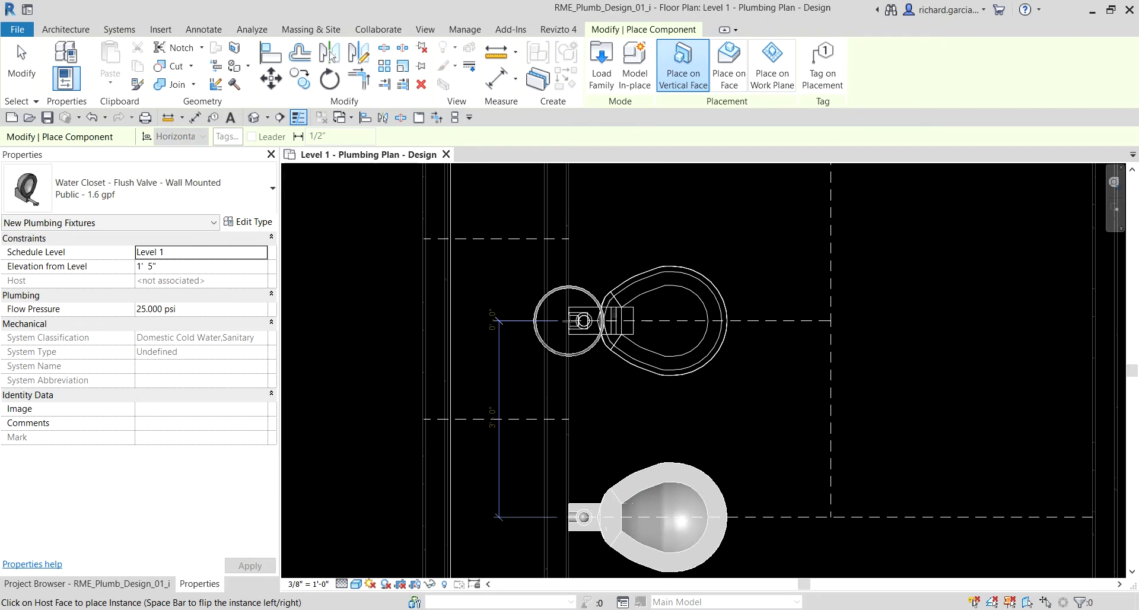
pyautogui.click(569, 321)
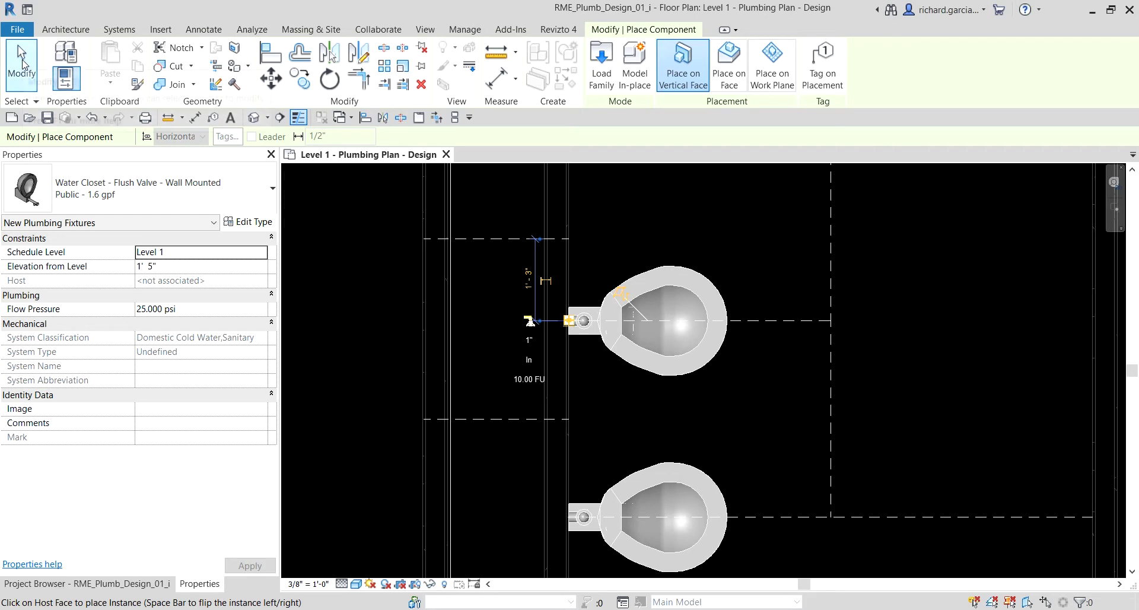
pyautogui.click(36, 83)
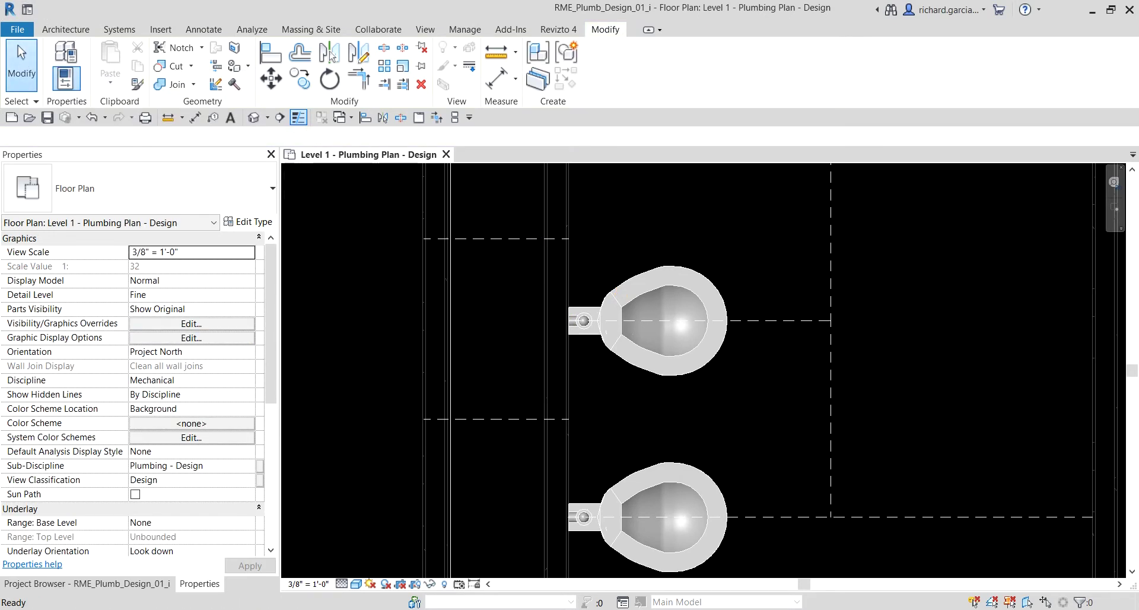
# - Add the Plumbing Fixture command to the Quick Access Toolbar
pyautogui.scroll(-3, 698, 261)
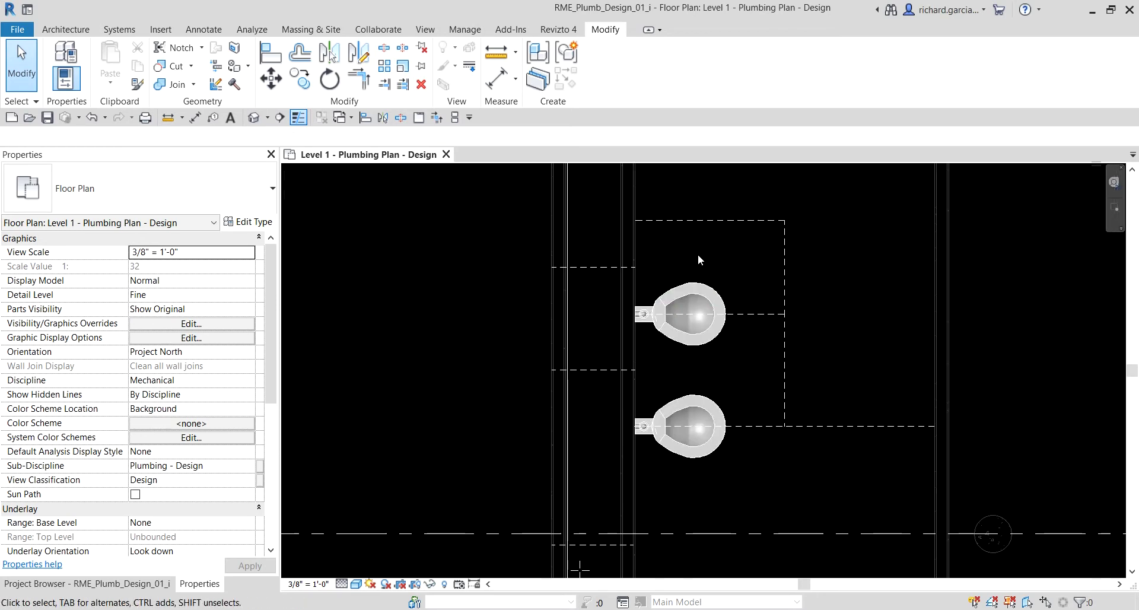
pyautogui.moveTo(697, 254); pyautogui.dragTo(708, 367, button='middle')
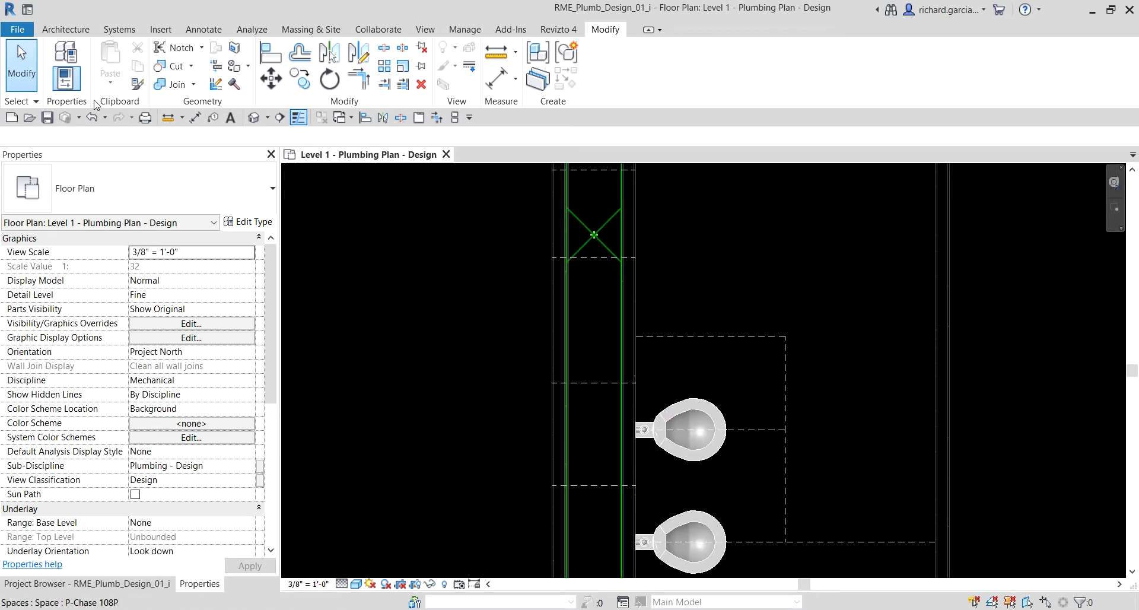
pyautogui.click(32, 71)
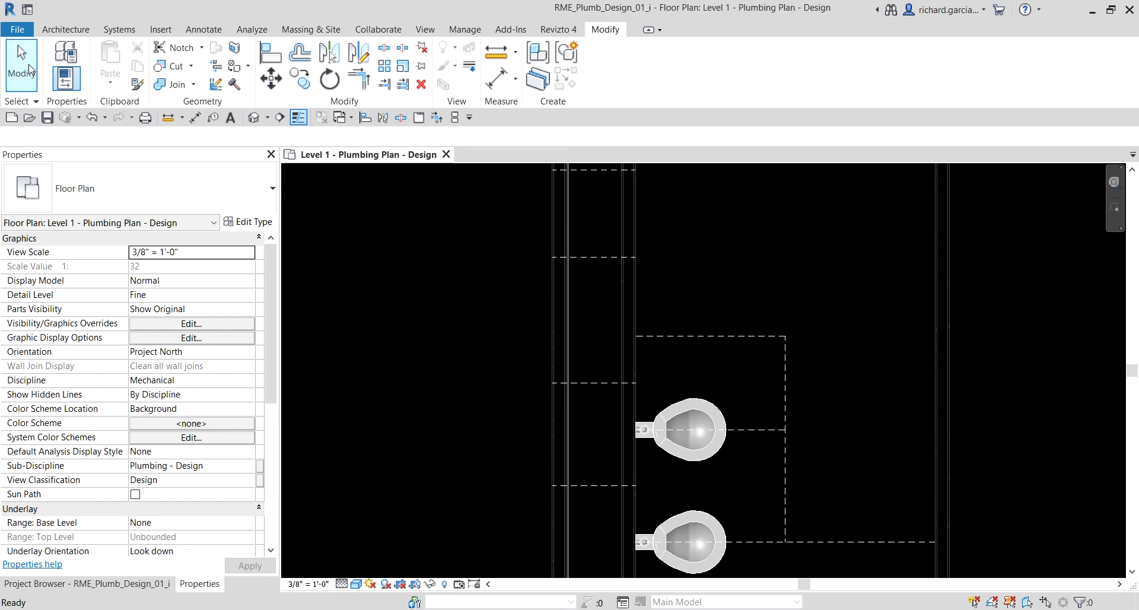
pyautogui.click(130, 34)
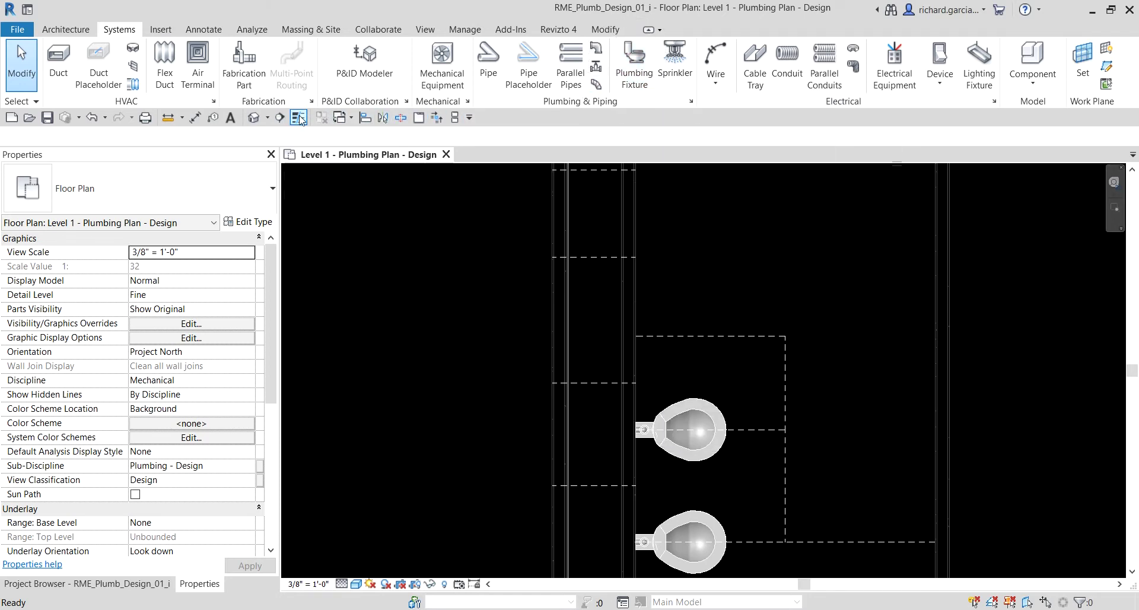
pyautogui.rightClick(634, 64)
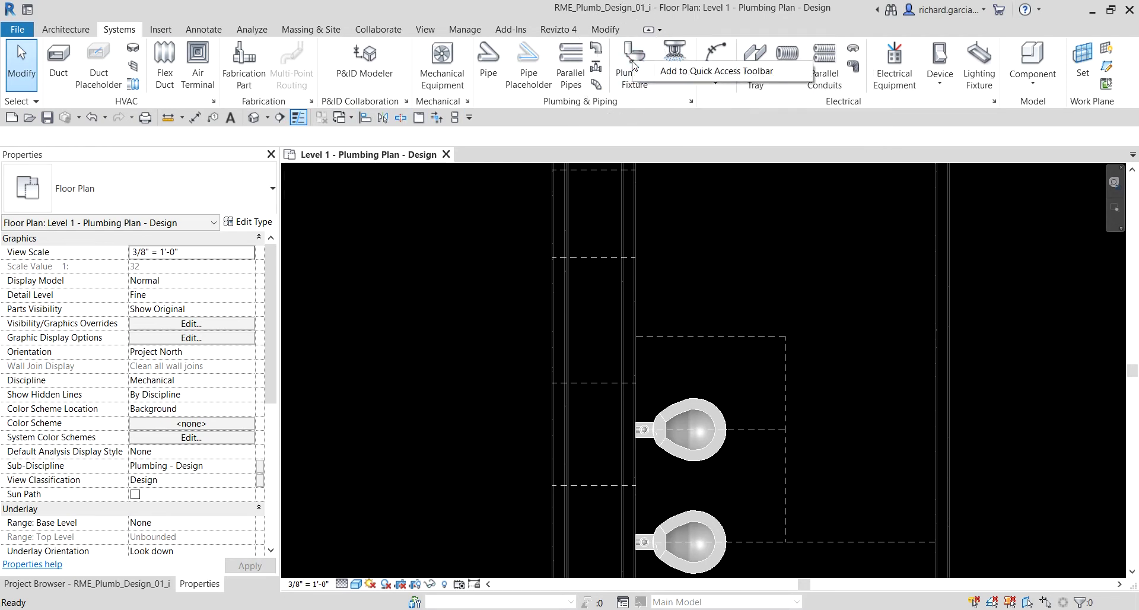
pyautogui.click(684, 74)
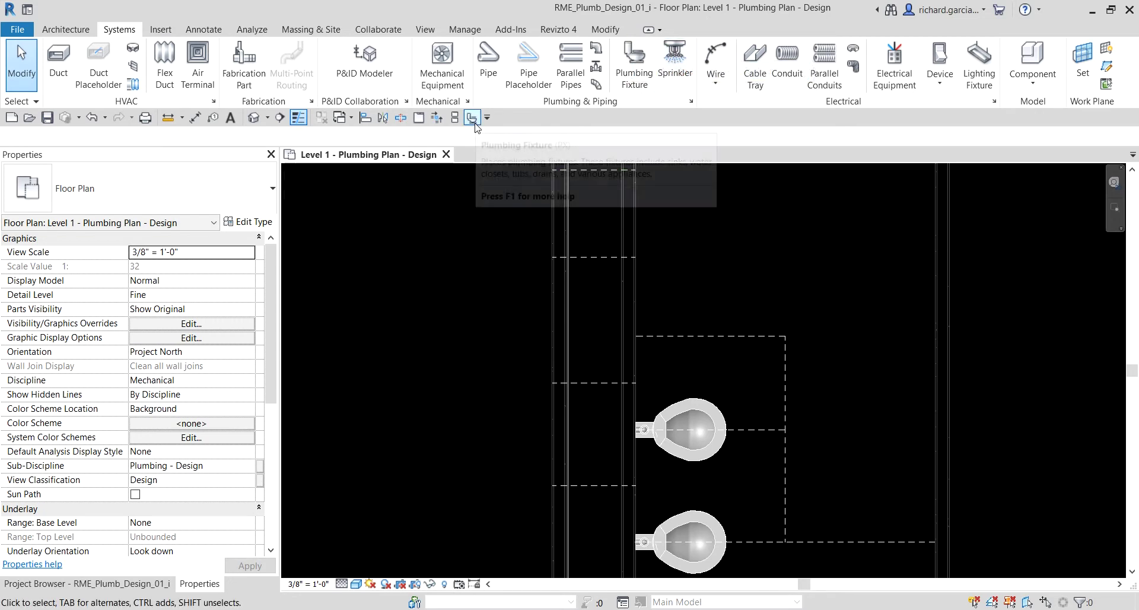
pyautogui.click(160, 31)
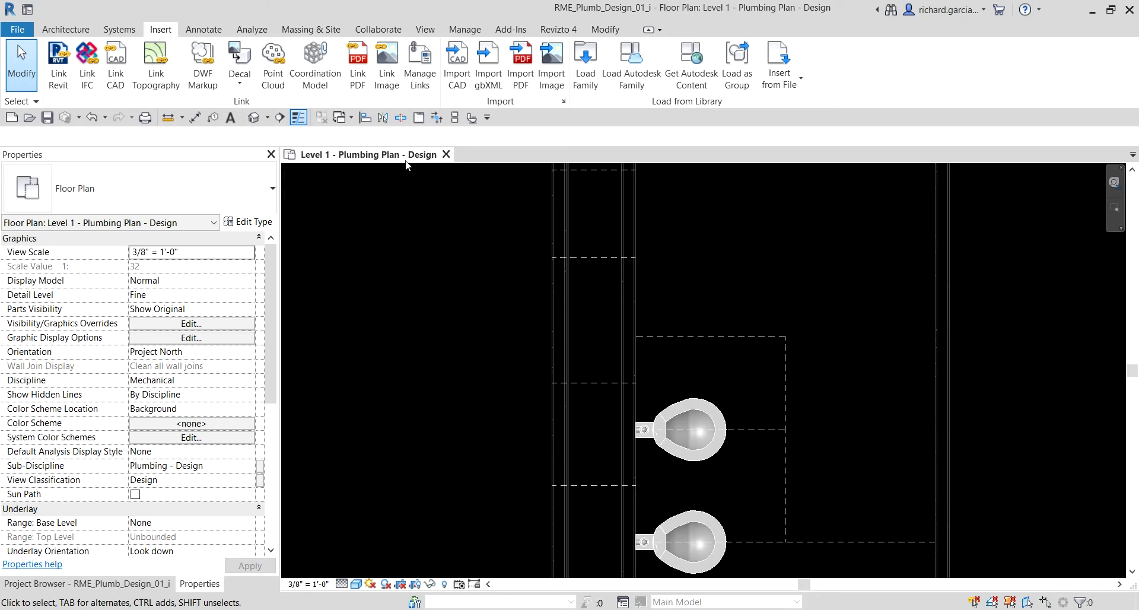
# - Place a Urinal - Wall Hung with 3/4" Flush Valve on the chase wall, 1'-3" below the uppermost dashed stall line
pyautogui.click(472, 118)
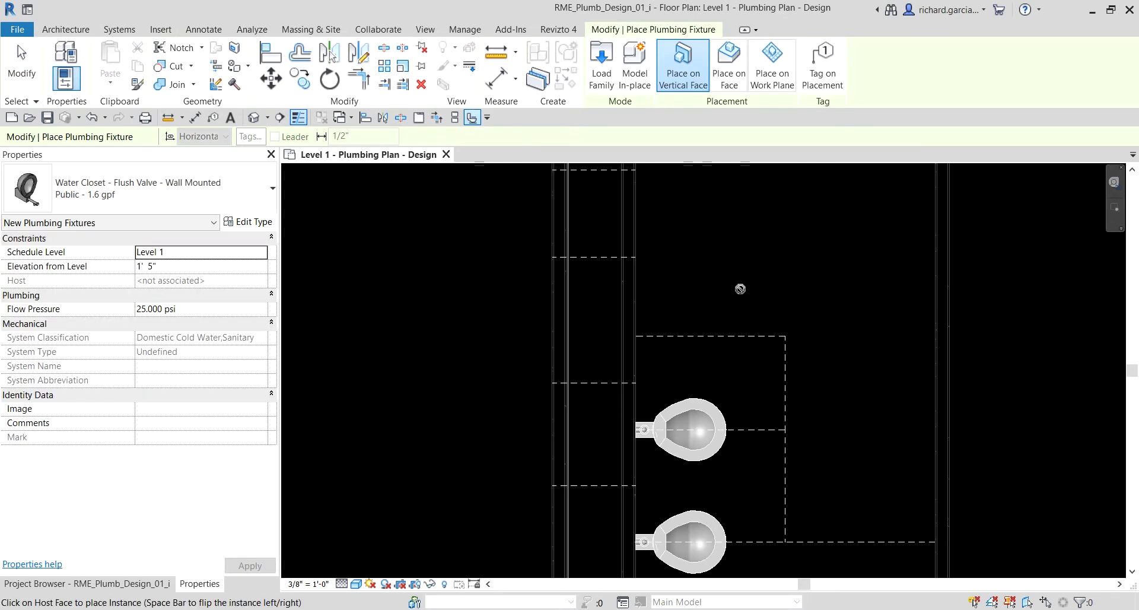
pyautogui.click(172, 192)
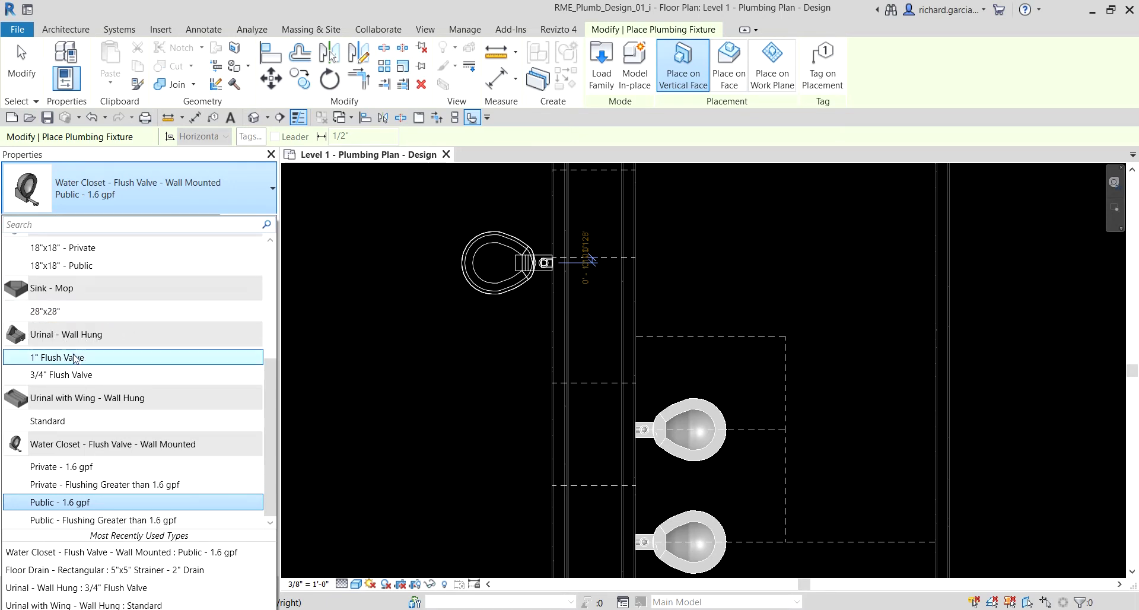
pyautogui.moveTo(69, 376)
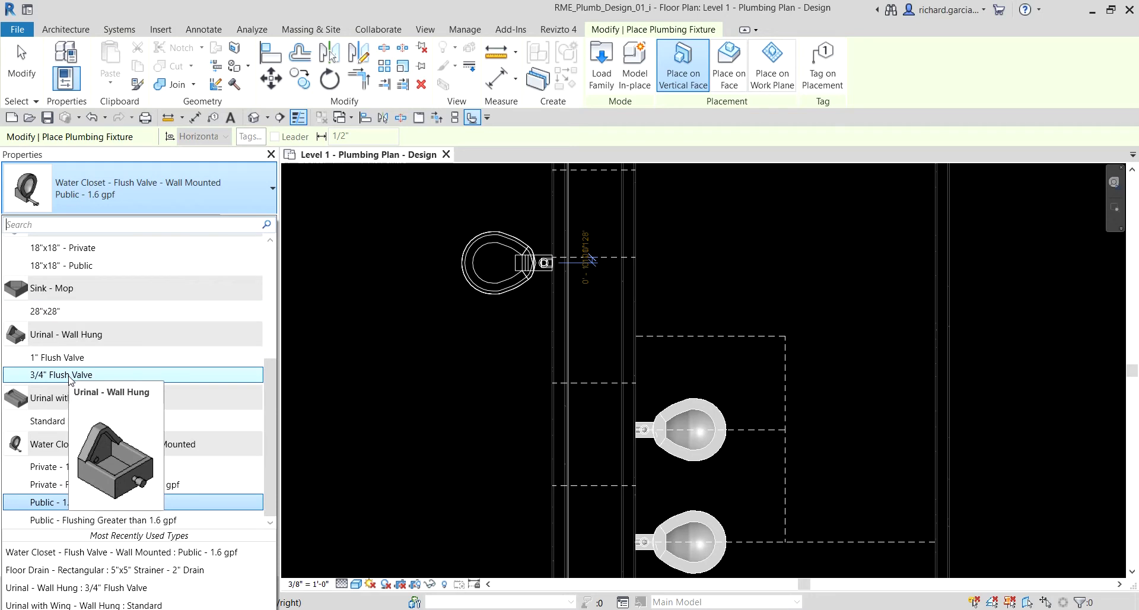
pyautogui.click(70, 375)
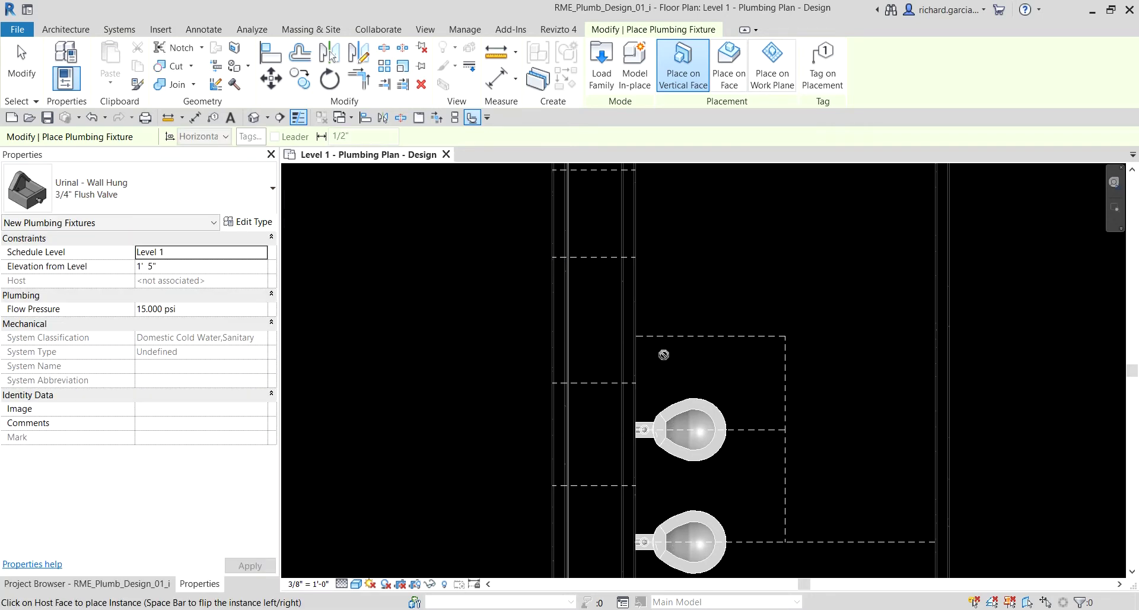
pyautogui.scroll(2, 695, 306)
pyautogui.moveTo(695, 306); pyautogui.dragTo(661, 224, button='middle')
pyautogui.scroll(1, 658, 229)
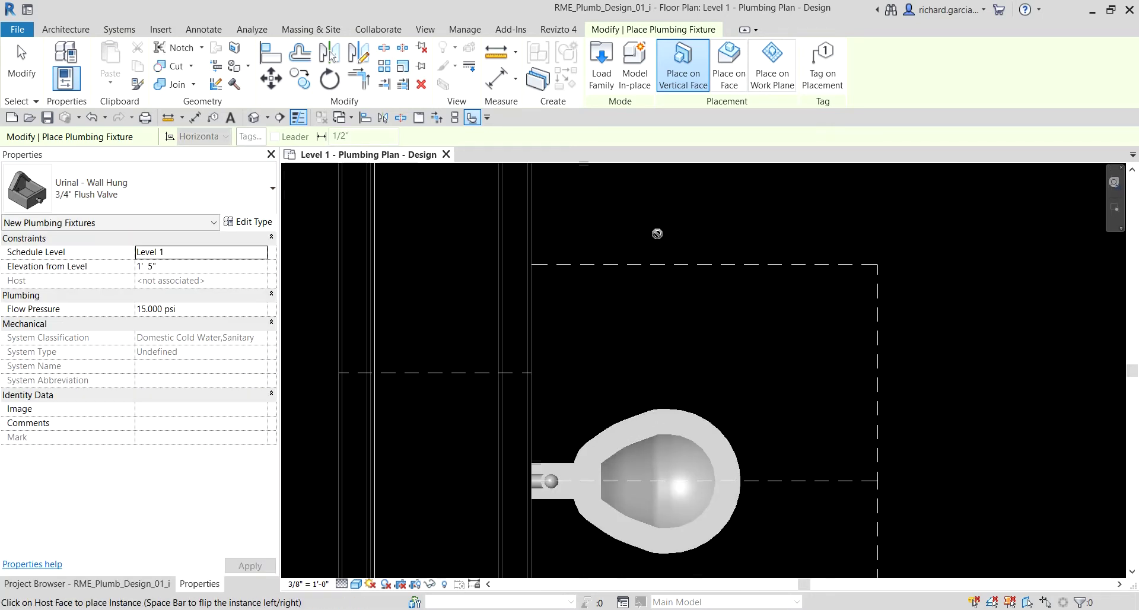
pyautogui.scroll(-2, 656, 235)
pyautogui.scroll(-3, 656, 235)
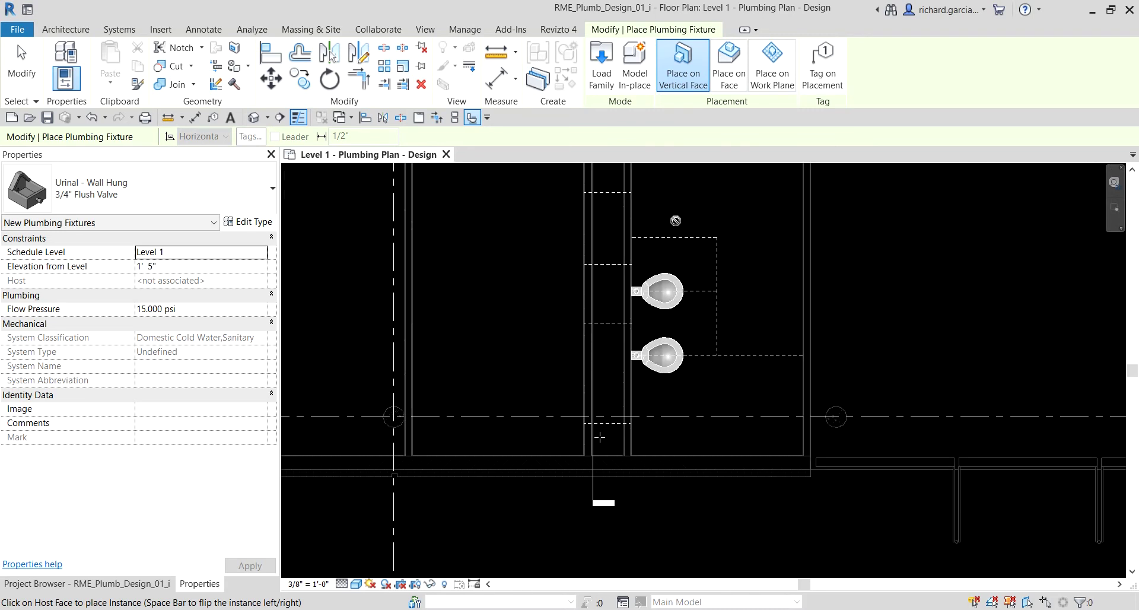
pyautogui.scroll(-2, 675, 221)
pyautogui.scroll(2, 679, 231)
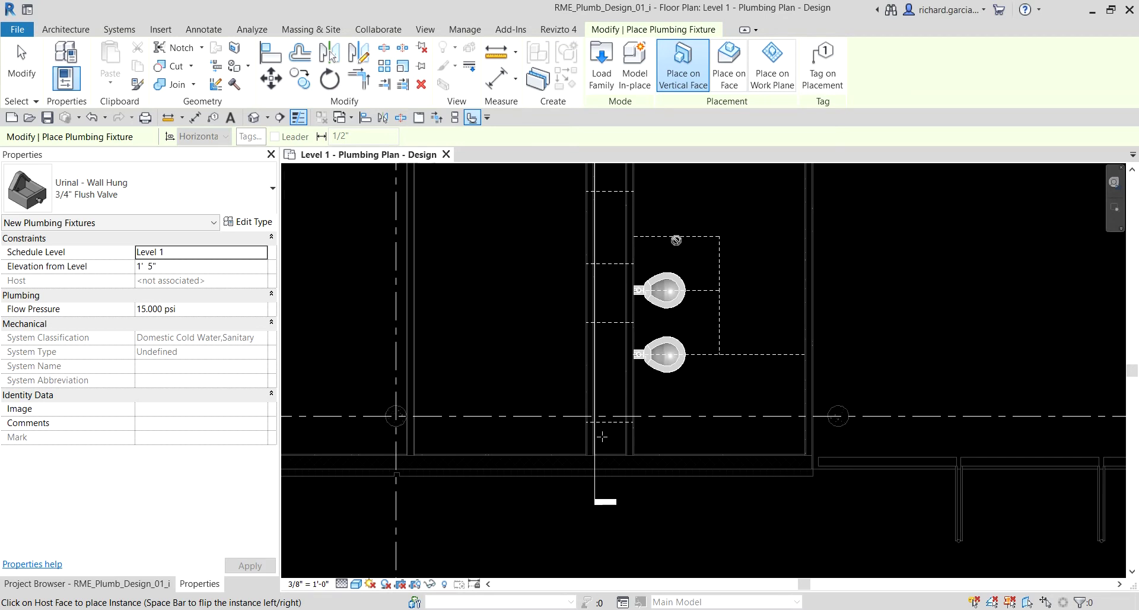
pyautogui.scroll(3, 676, 241)
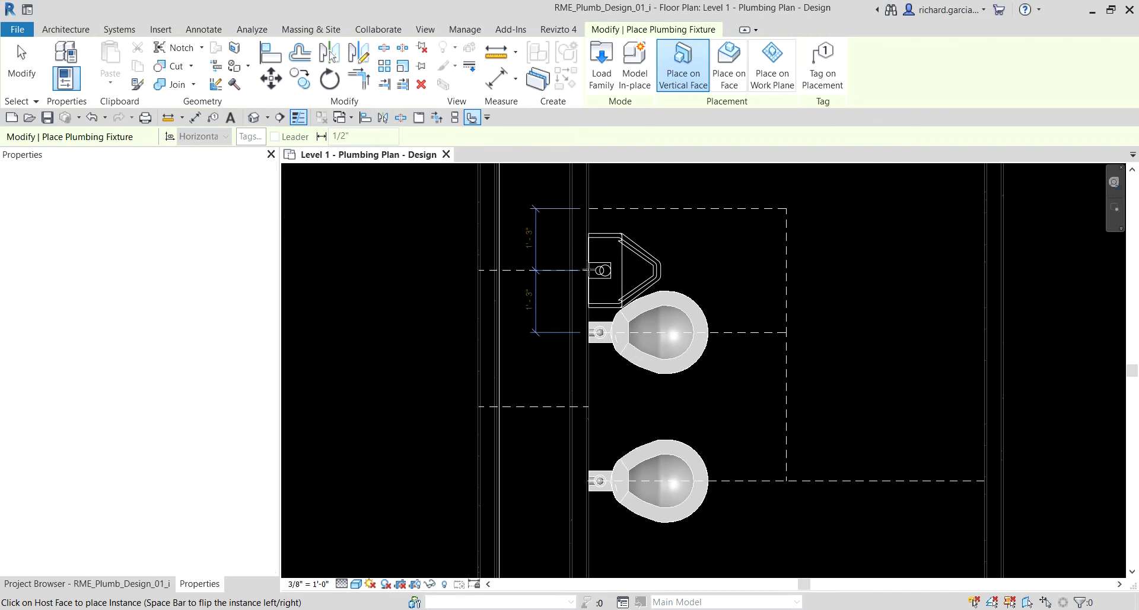
pyautogui.click(587, 270)
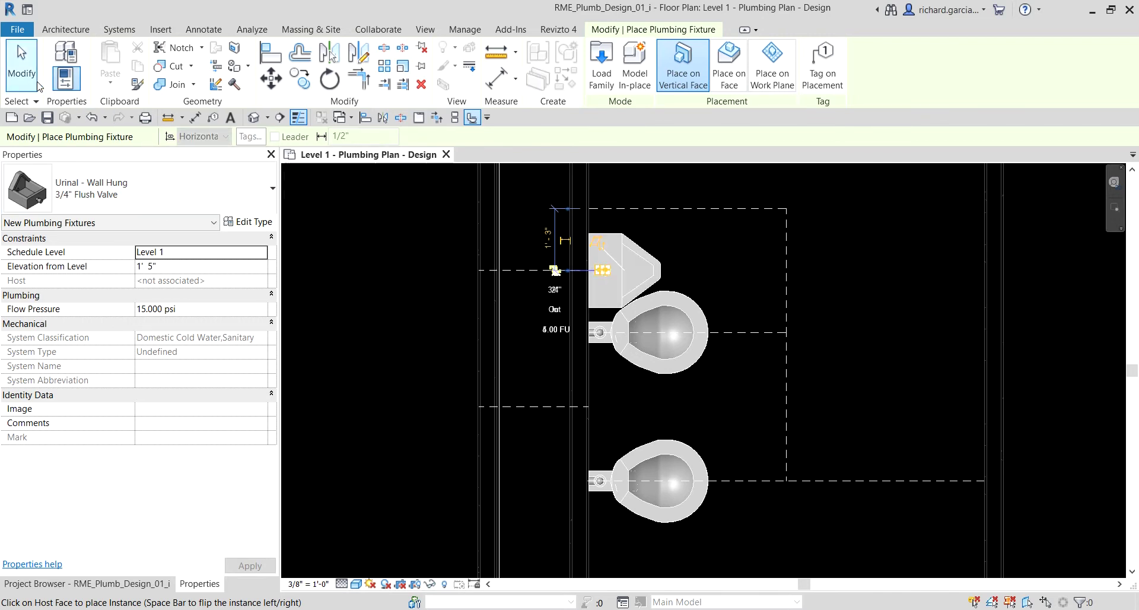
pyautogui.click(21, 65)
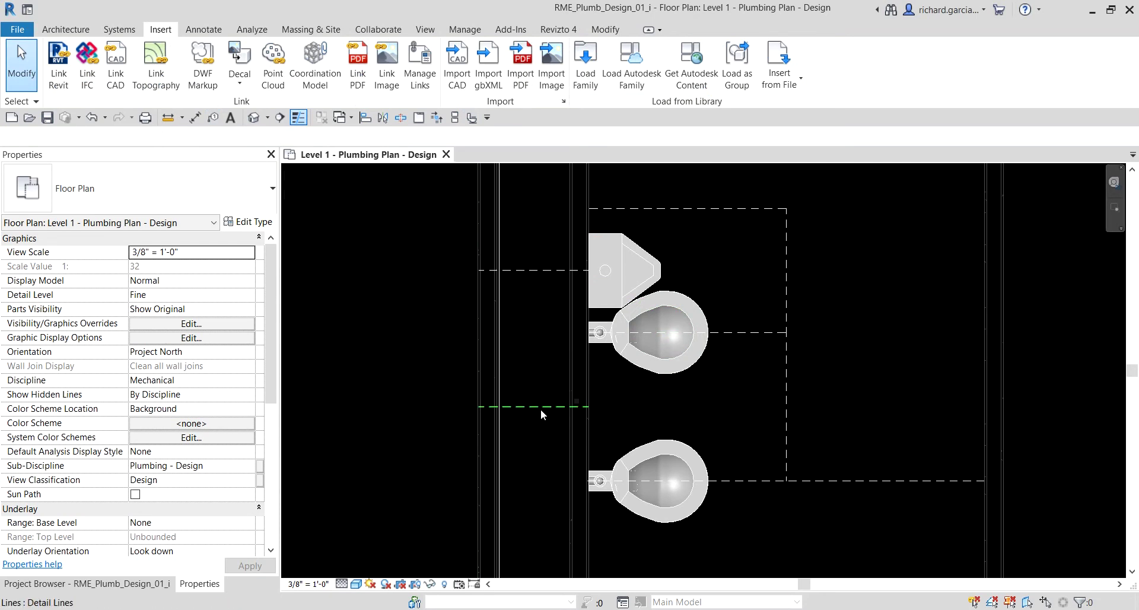
# - Align the upper water closet's centerline with the dashed chase line directly below the urinal's line
pyautogui.click(366, 118)
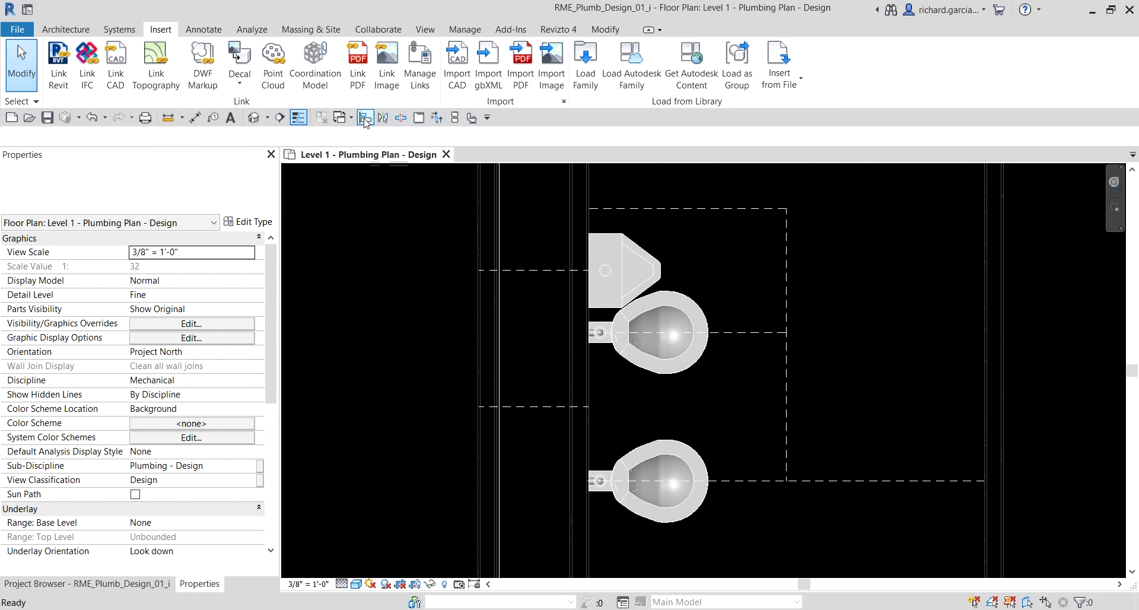
pyautogui.click(542, 407)
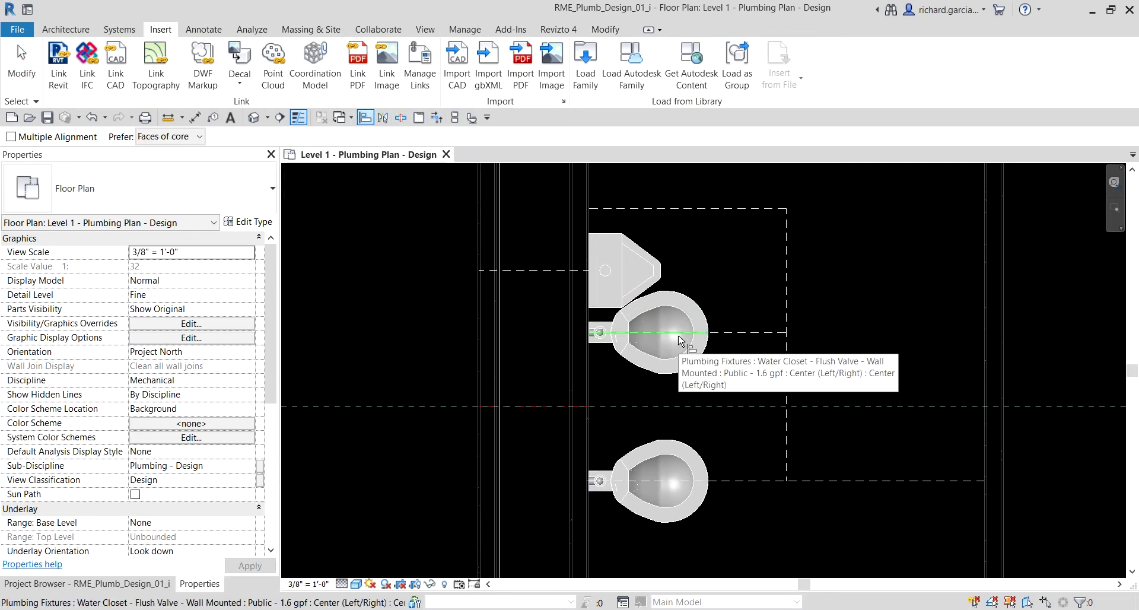
pyautogui.press('Tab')
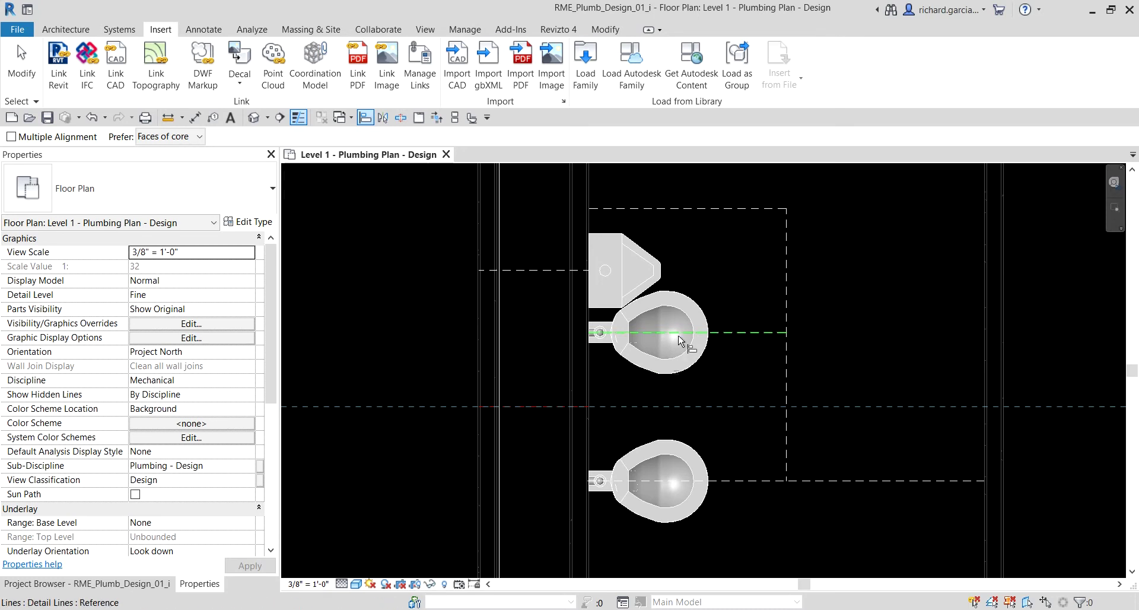
pyautogui.press('Tab')
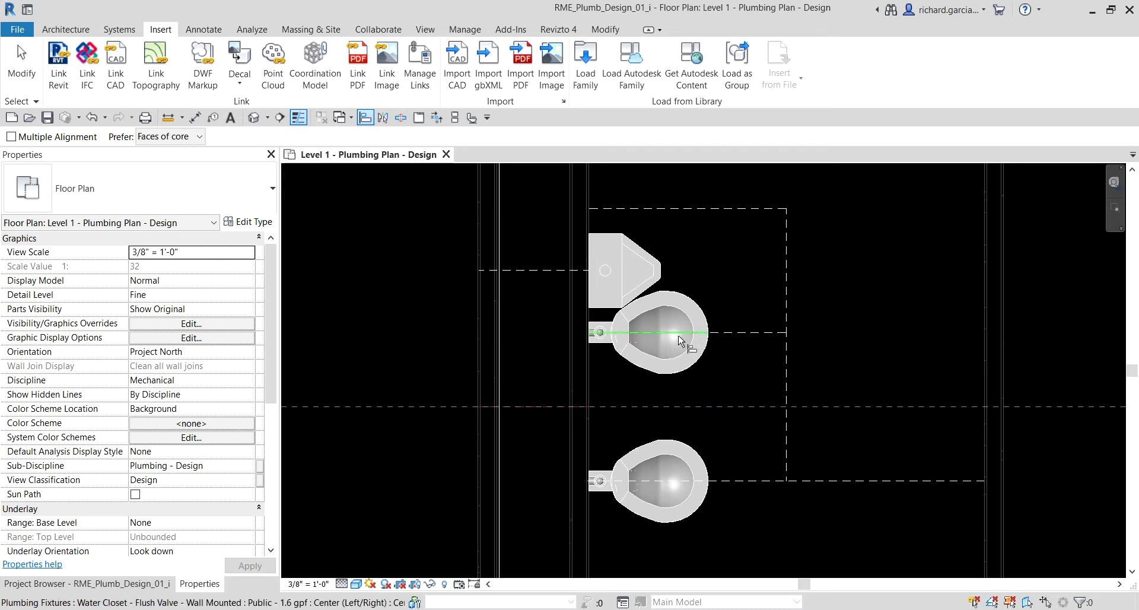
pyautogui.click(678, 334)
# - Align the lower water closet's centerline with the lowest dashed line in the chase and end the Align command
pyautogui.scroll(-2, 740, 359)
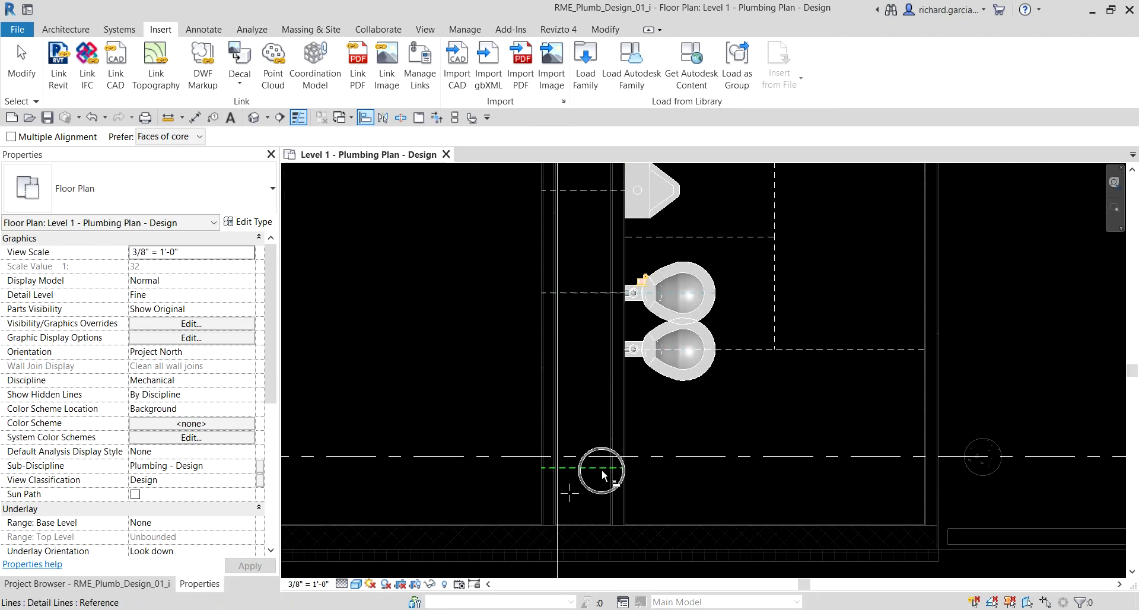
pyautogui.click(602, 469)
pyautogui.scroll(2, 682, 409)
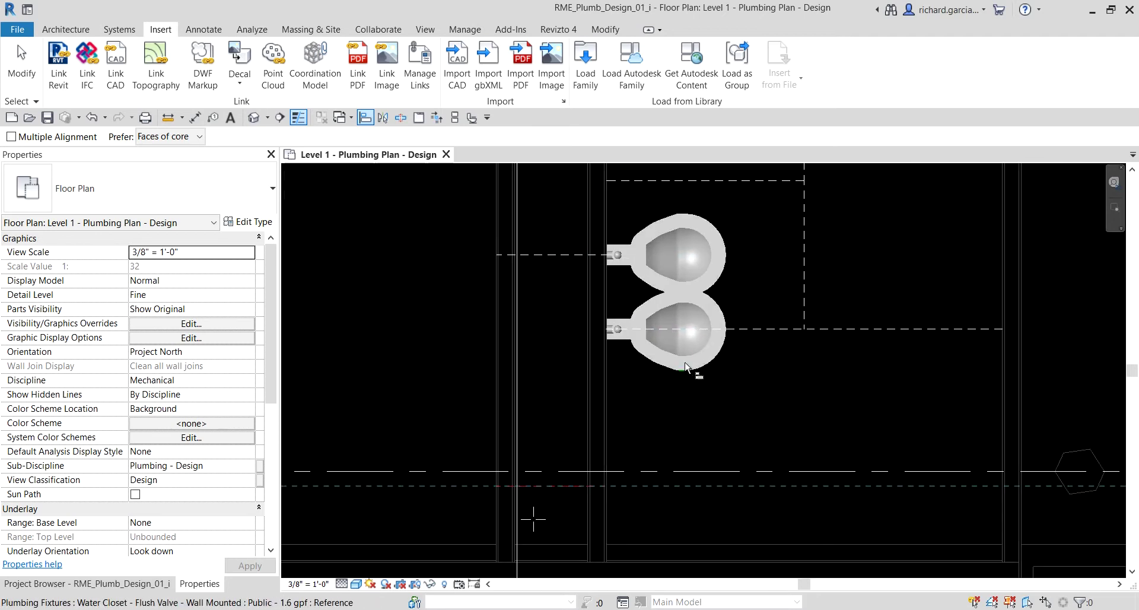
pyautogui.click(624, 330)
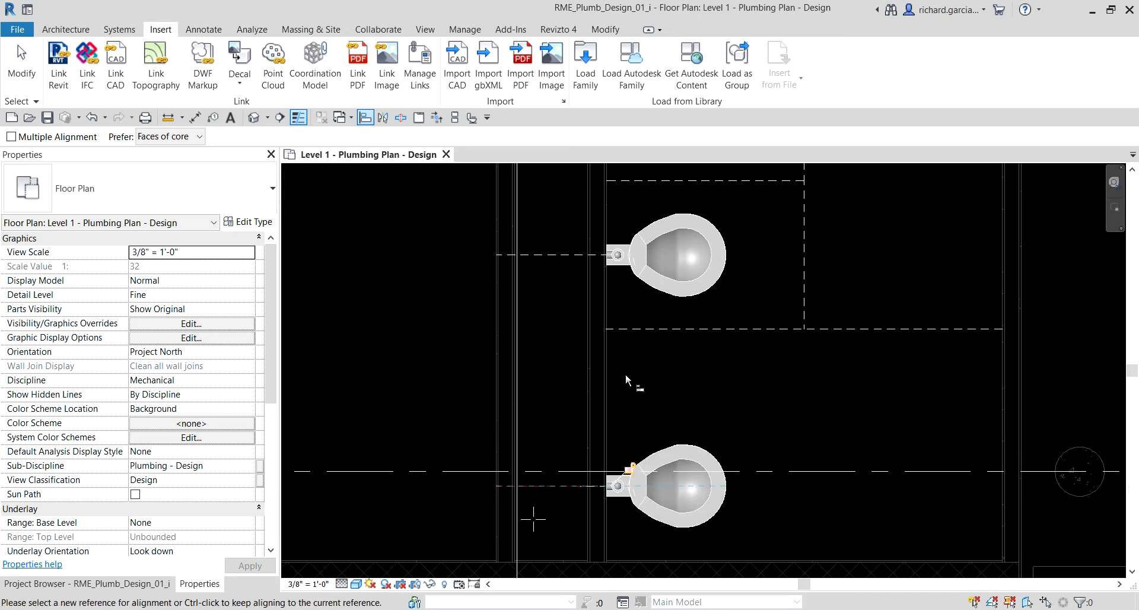
pyautogui.scroll(-2, 621, 373)
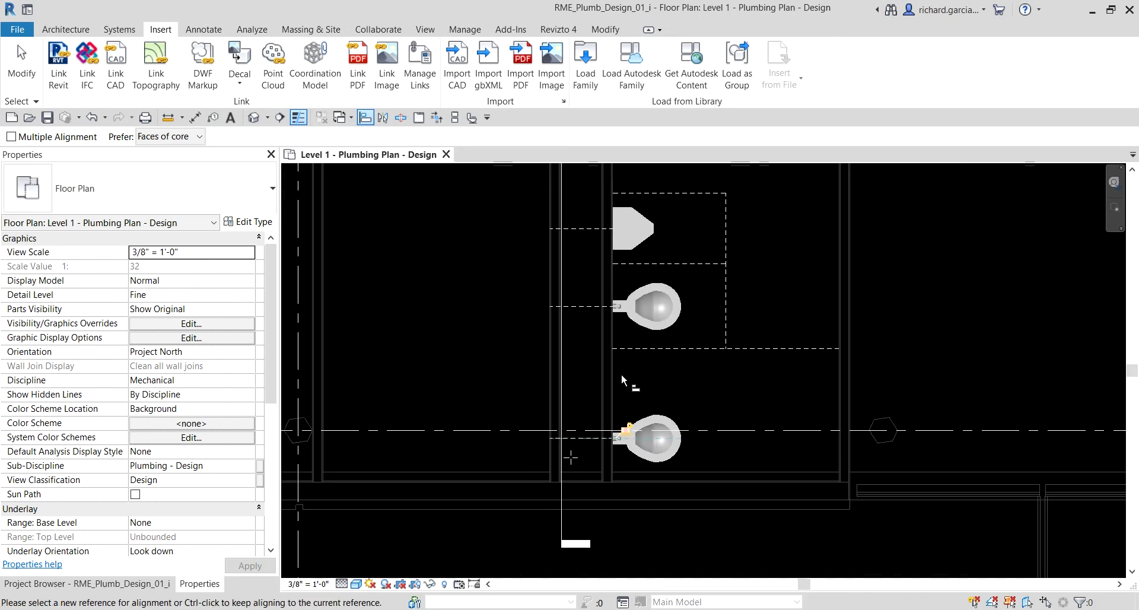
pyautogui.click(21, 64)
# - Place a Floor Drain - Rectangular, 5"x5" Strainer - 2" Drain, on the floor face between the water closets, about 0'-11" below the long dashed line
pyautogui.scroll(-2, 738, 387)
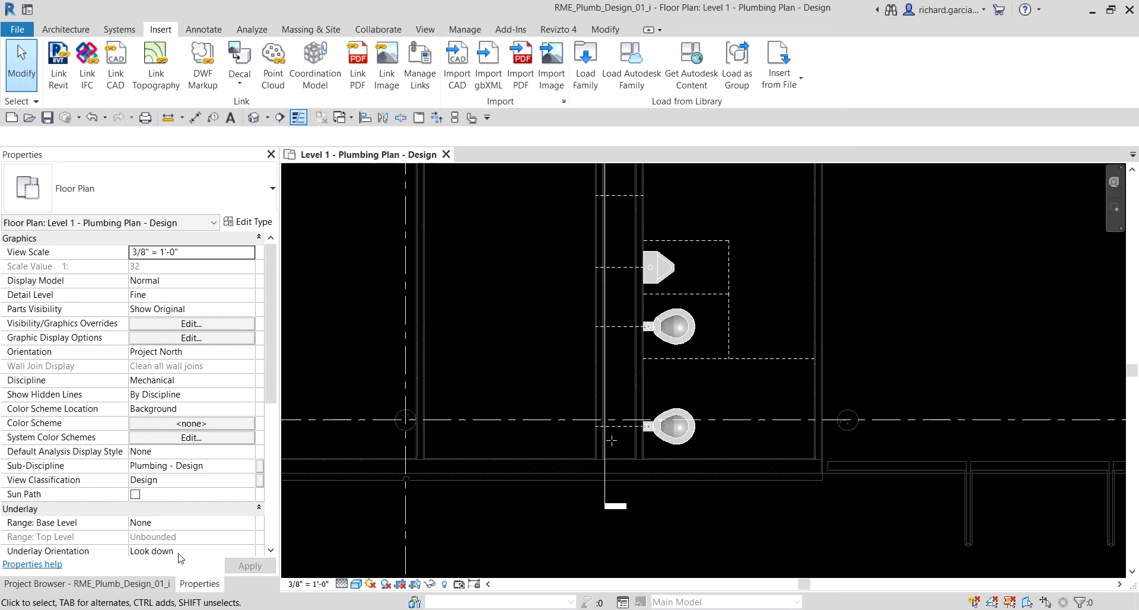
pyautogui.click(472, 117)
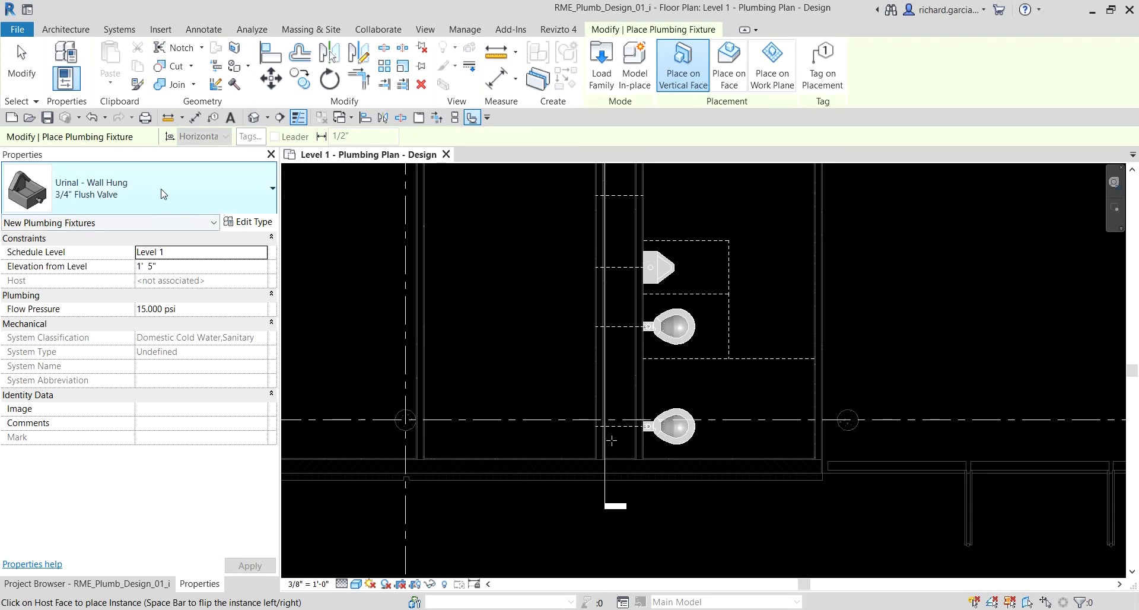
pyautogui.click(203, 193)
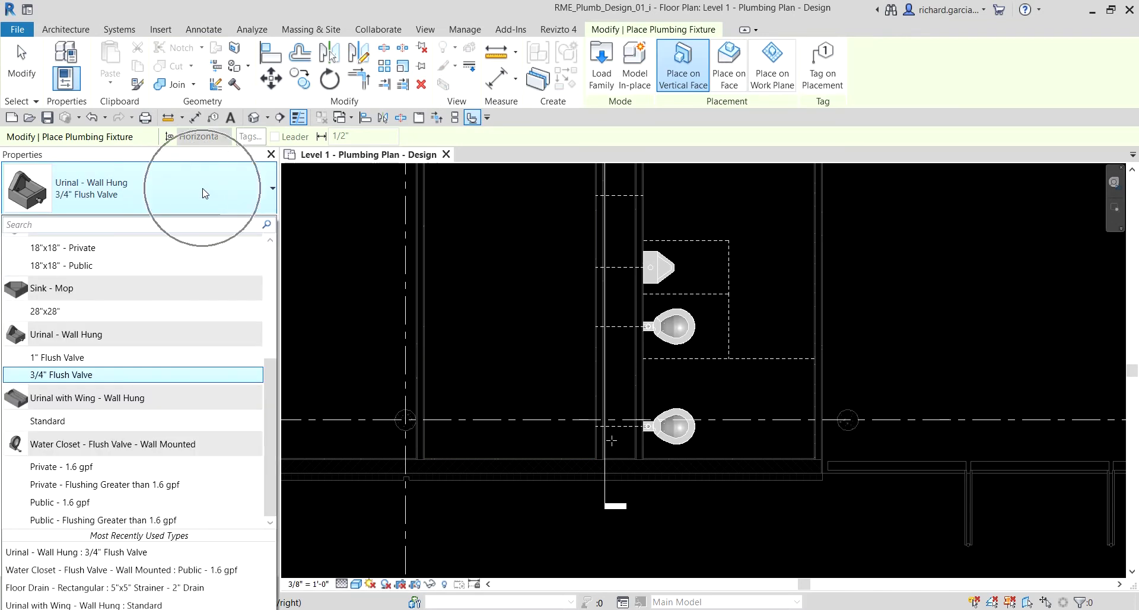
pyautogui.scroll(4, 173, 323)
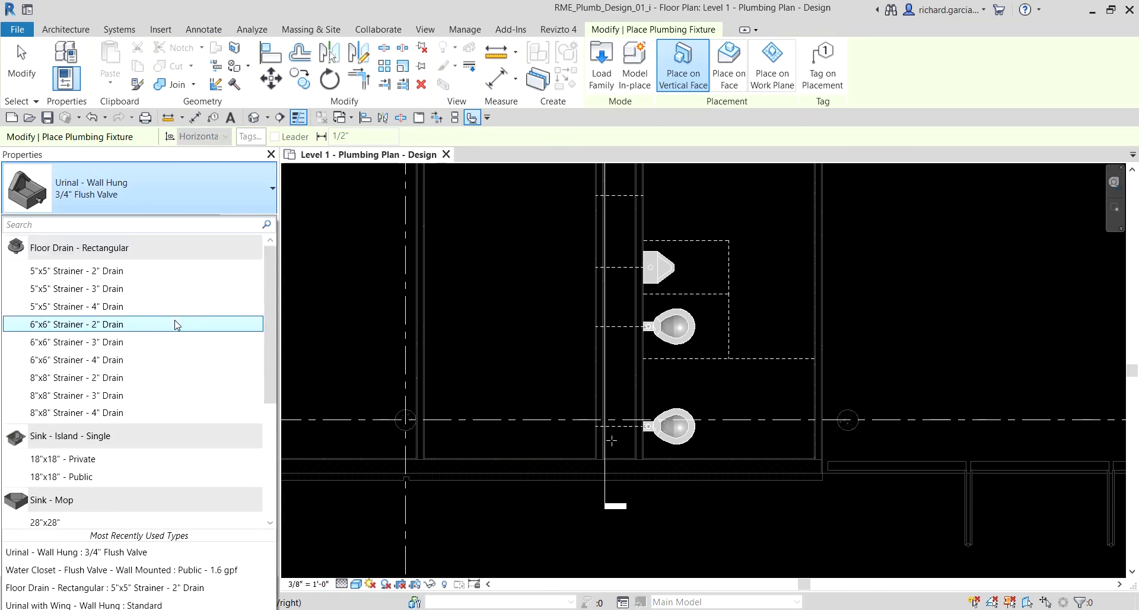
pyautogui.moveTo(104, 253)
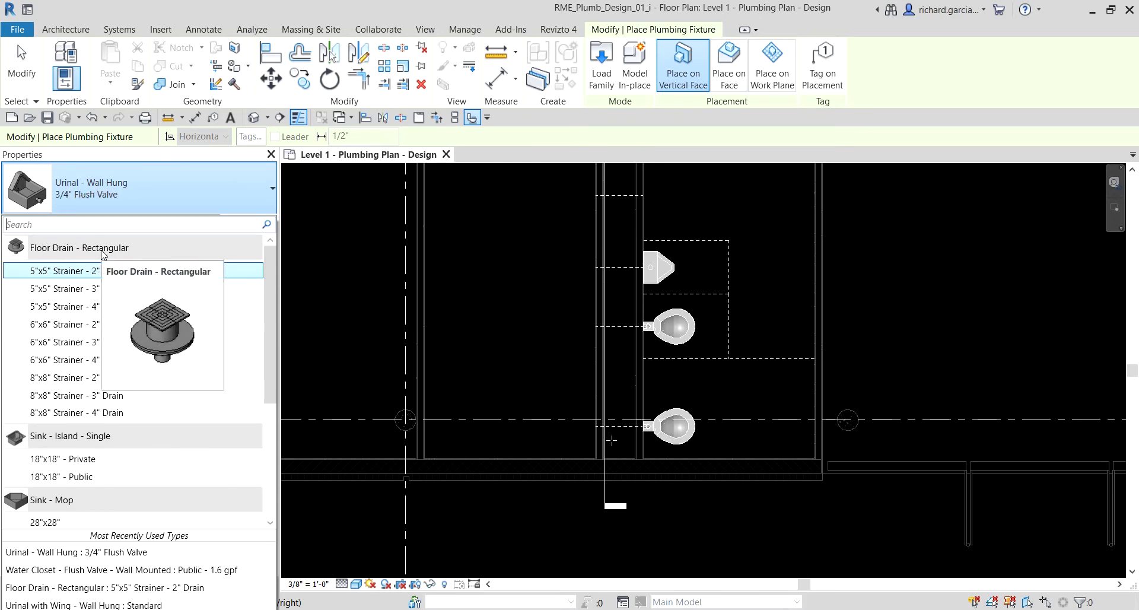
pyautogui.click(62, 277)
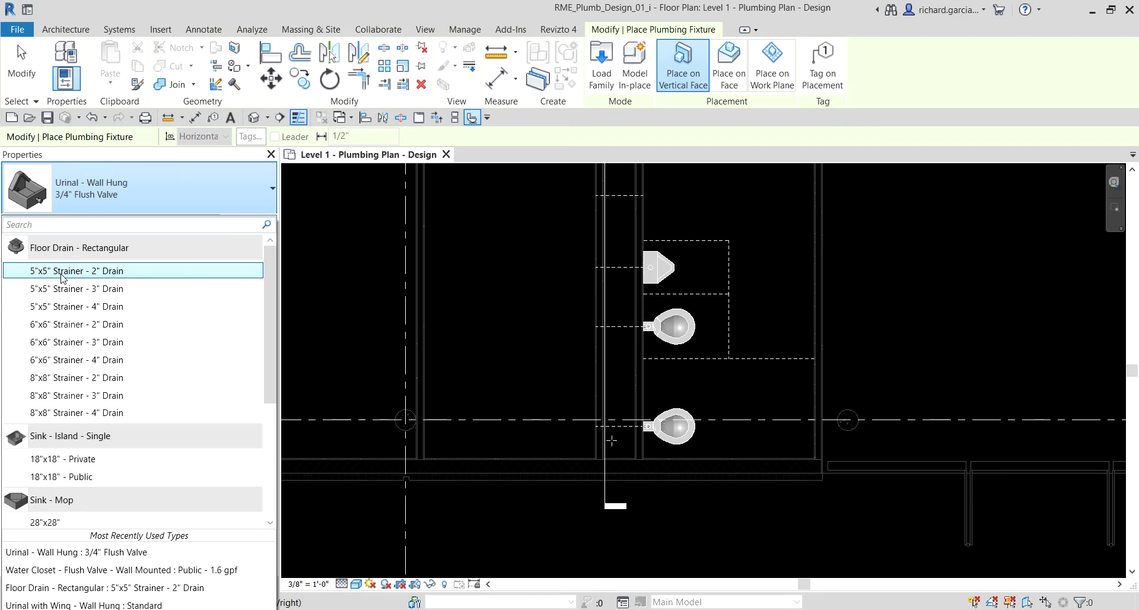
pyautogui.click(62, 276)
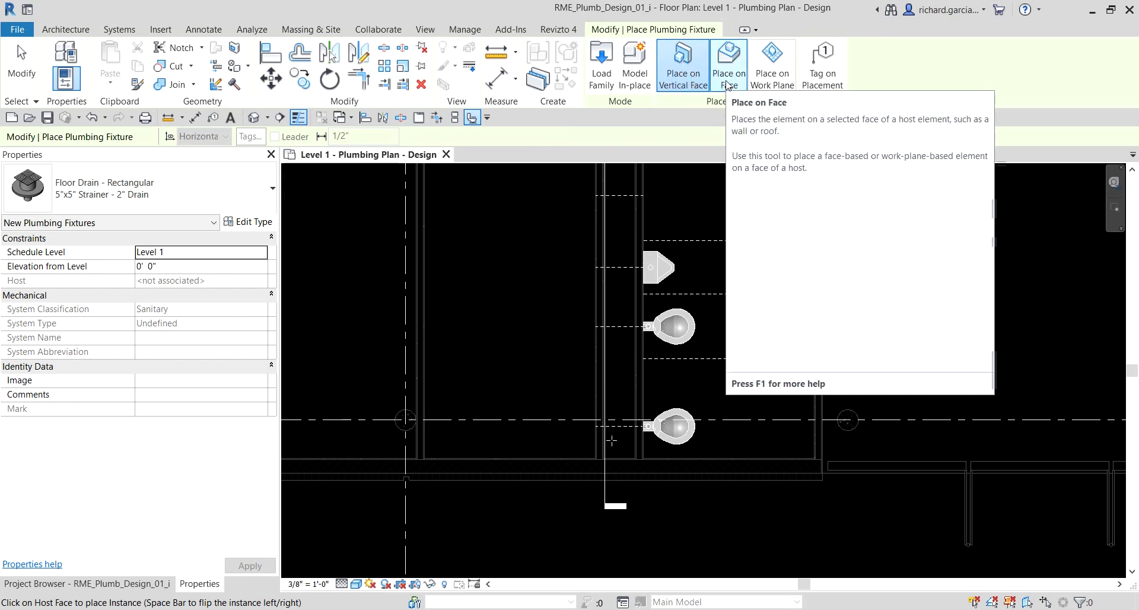
pyautogui.click(729, 85)
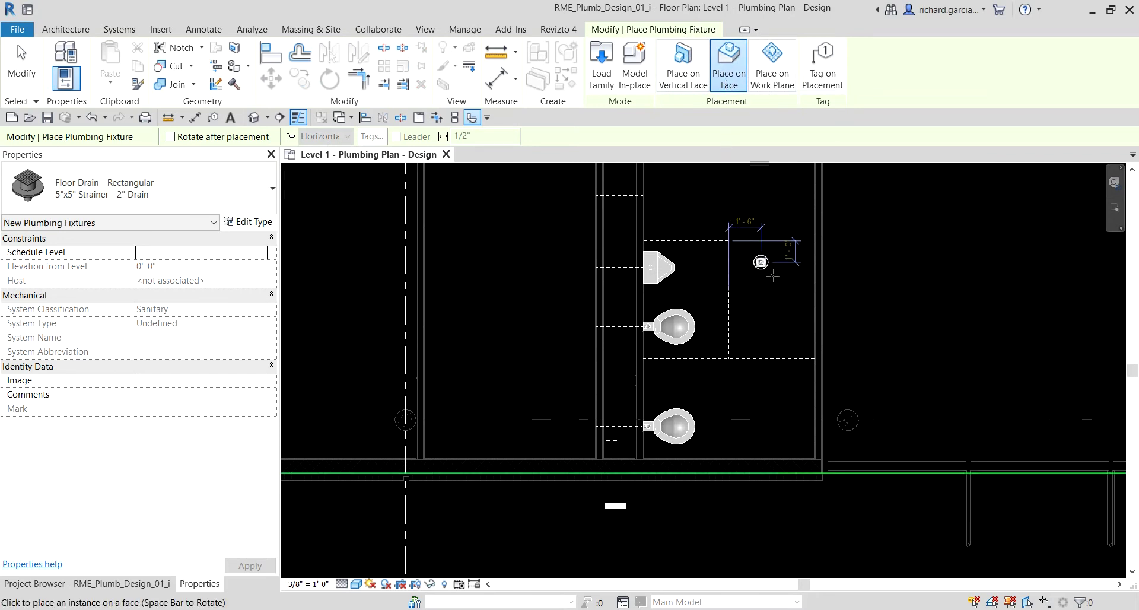
pyautogui.scroll(4, 771, 368)
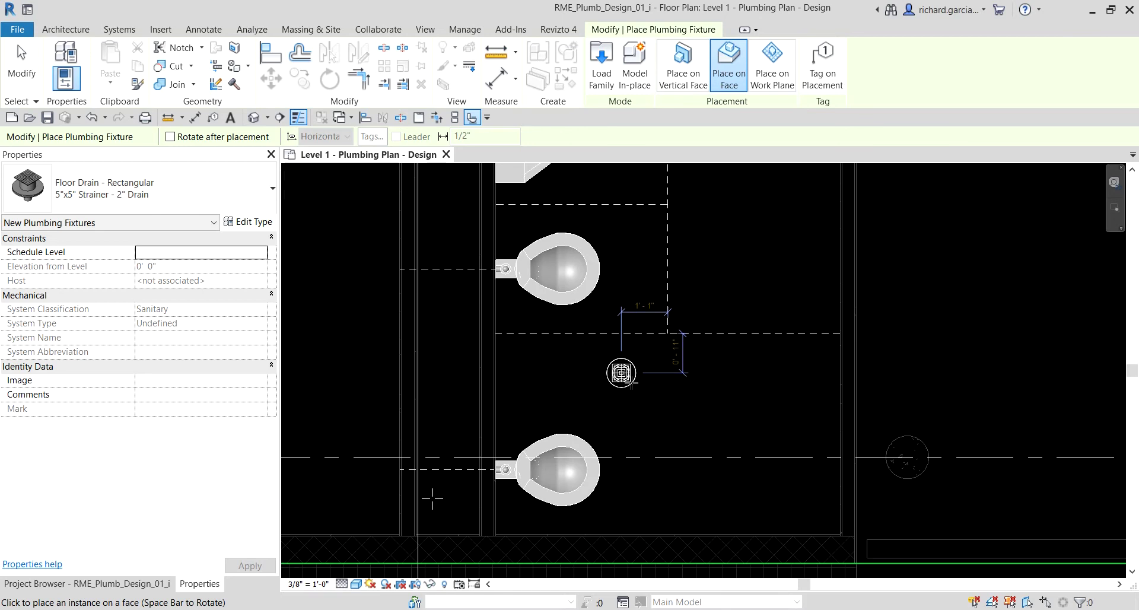
pyautogui.click(620, 373)
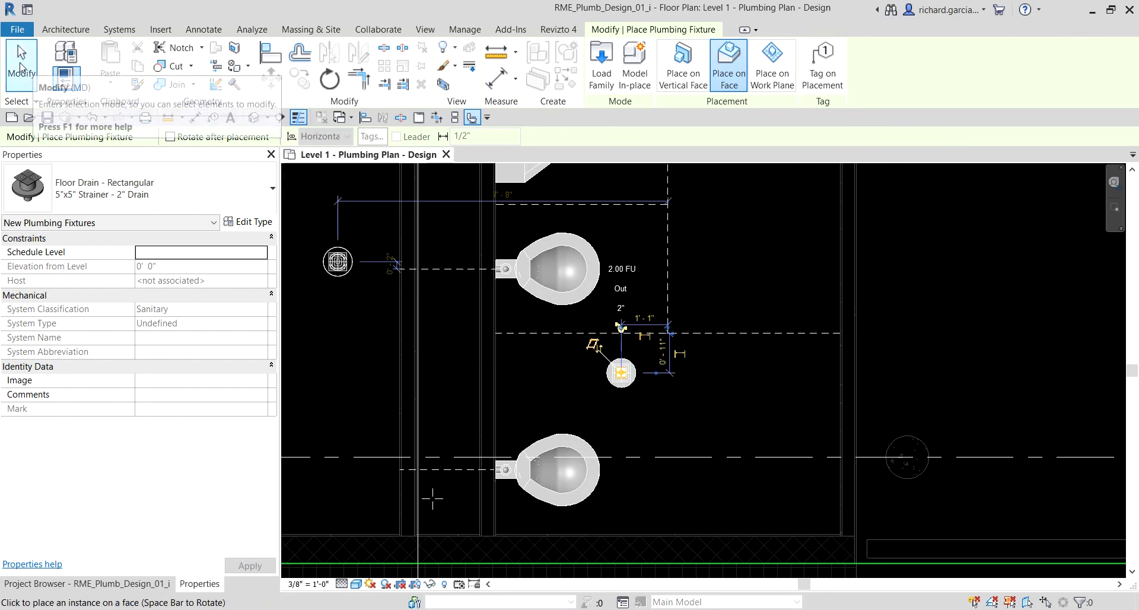
pyautogui.click(21, 67)
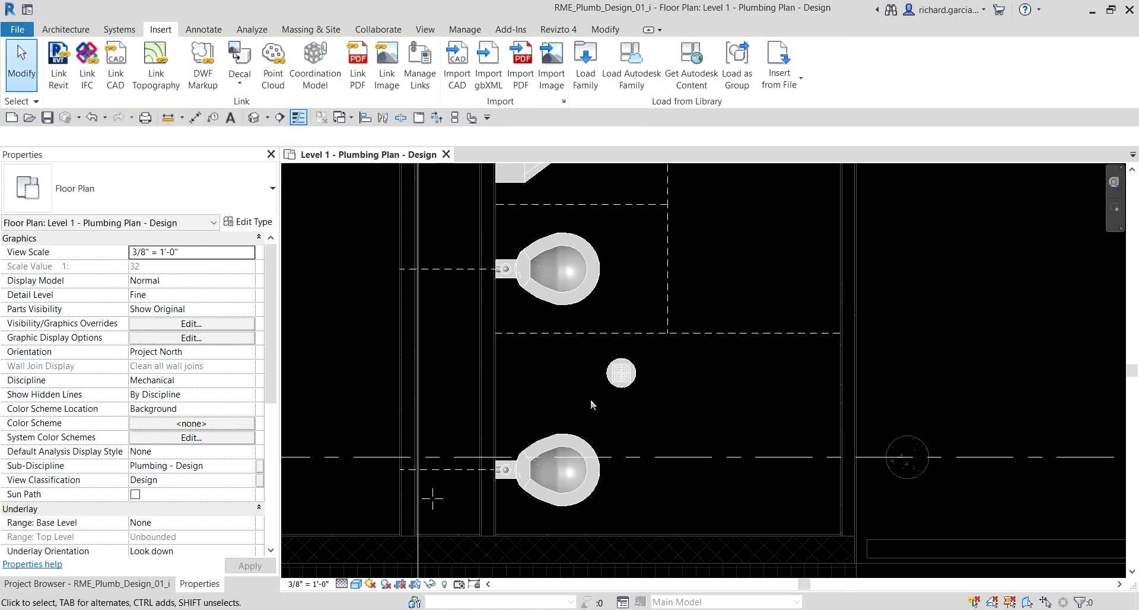
# - Position the floor drain 1'-0" below the long horizontal dashed line and 1'-0" from the vertical dashed stall line
pyautogui.scroll(4, 627, 362)
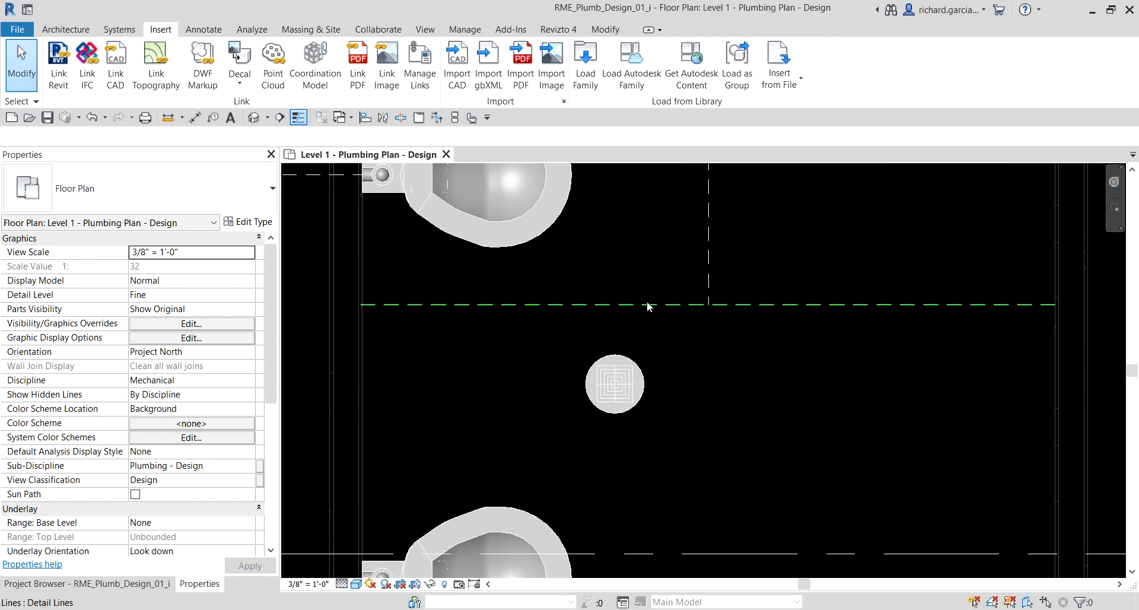
pyautogui.click(635, 379)
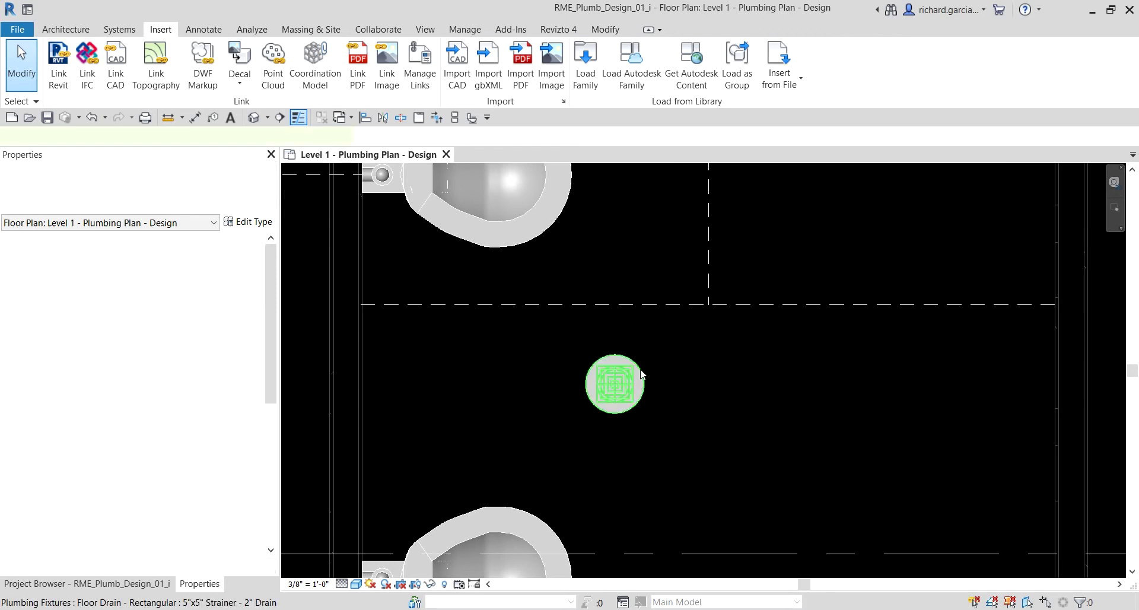
pyautogui.scroll(3, 681, 372)
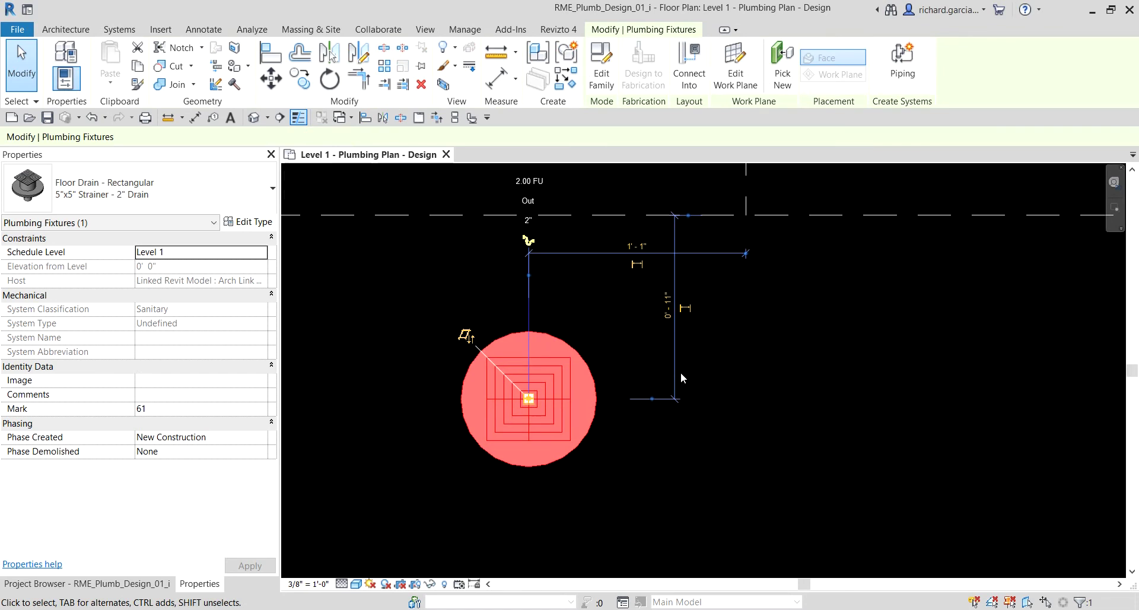
pyautogui.click(669, 306)
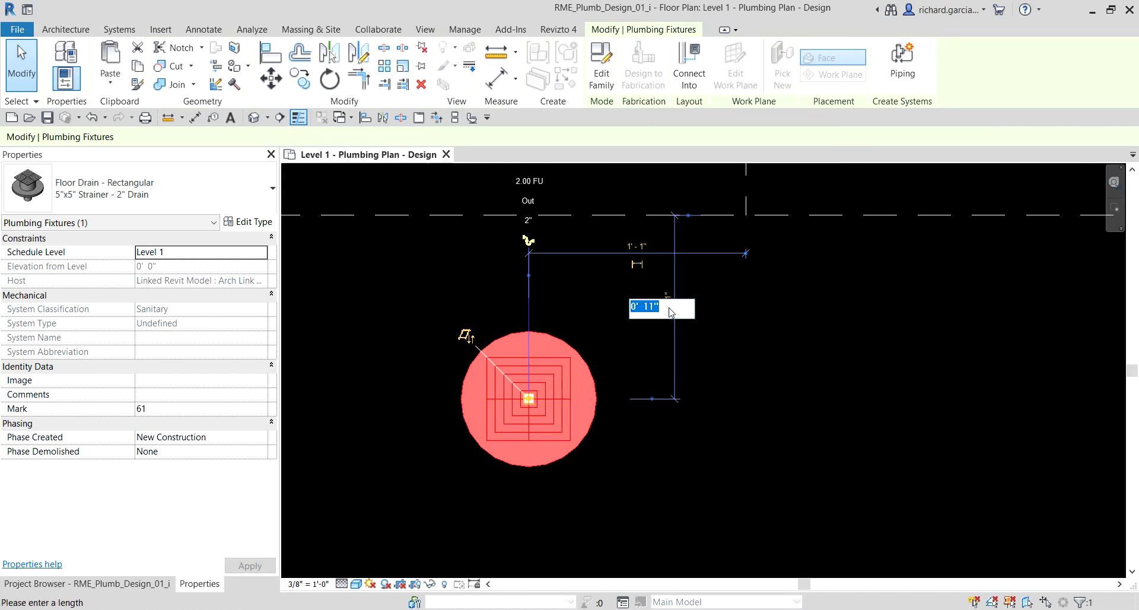
pyautogui.write('1')
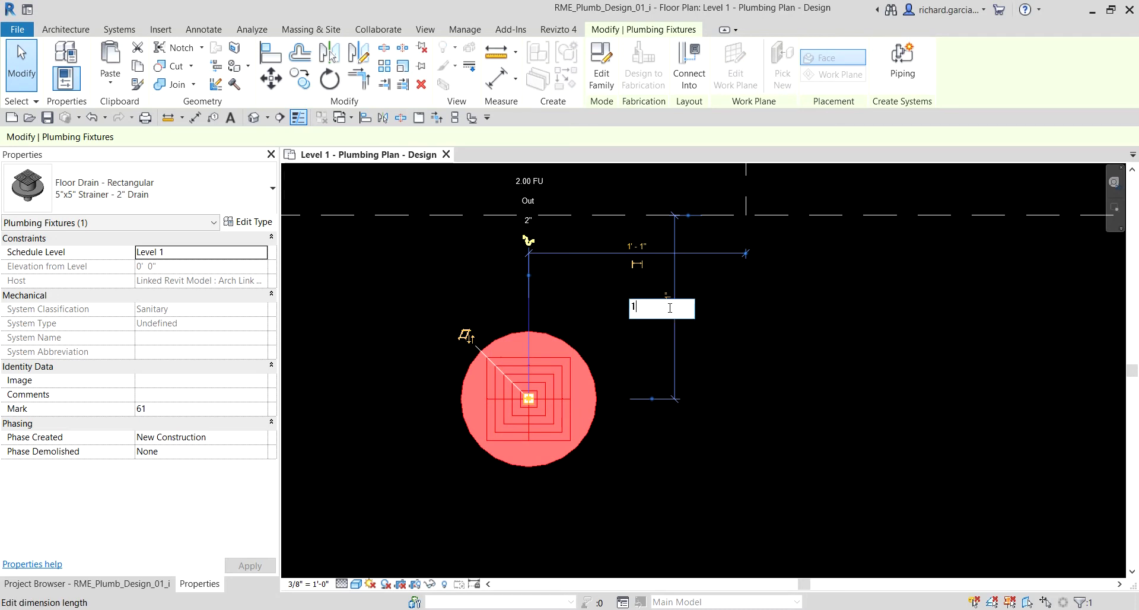
pyautogui.press('Return')
pyautogui.scroll(-1, 767, 357)
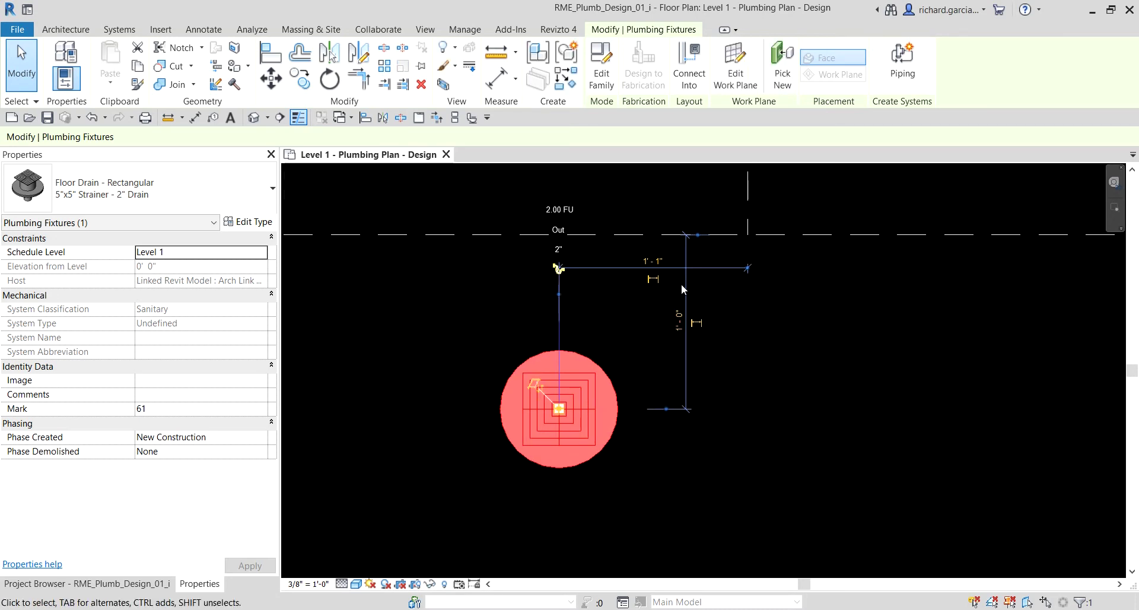
pyautogui.click(653, 261)
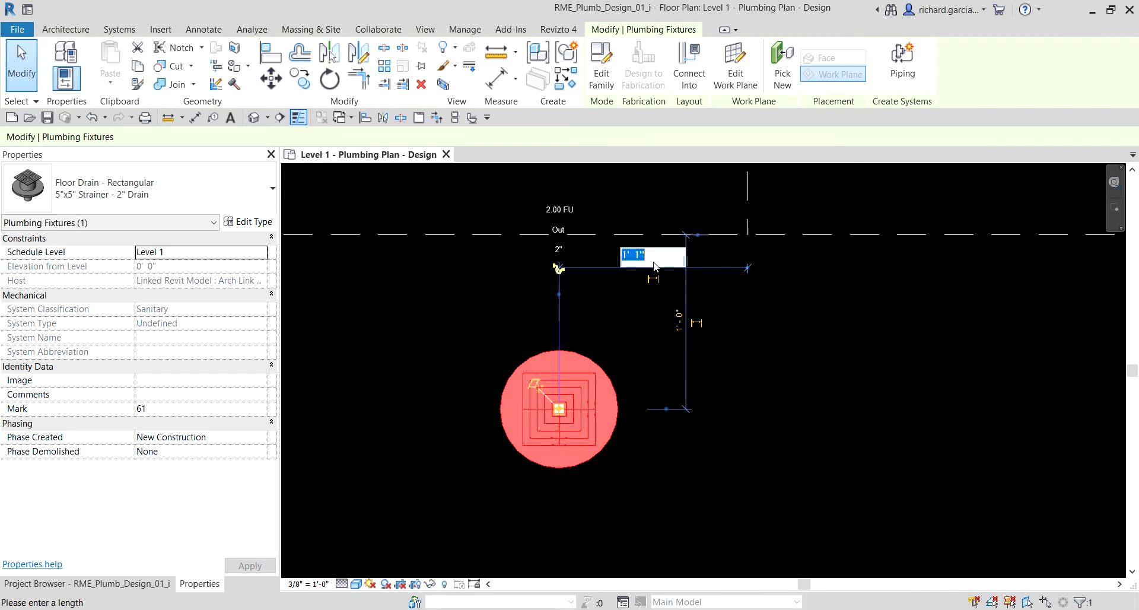
pyautogui.write('1')
pyautogui.press('Return')
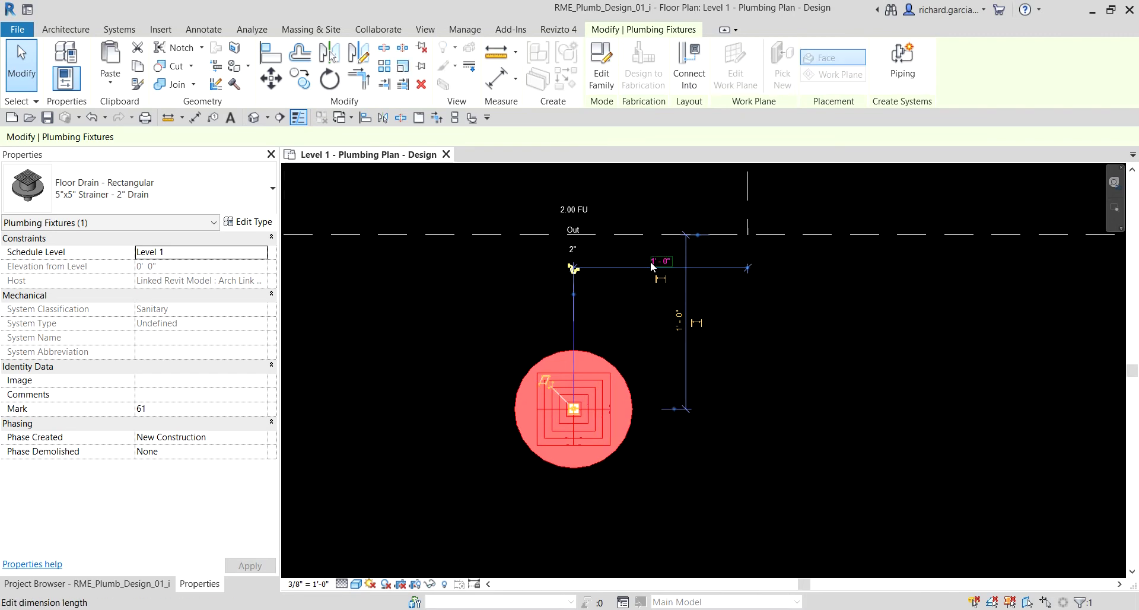
pyautogui.click(874, 364)
# - Open the System Browser for the project alongside the plumbing plan
pyautogui.scroll(-5, 788, 385)
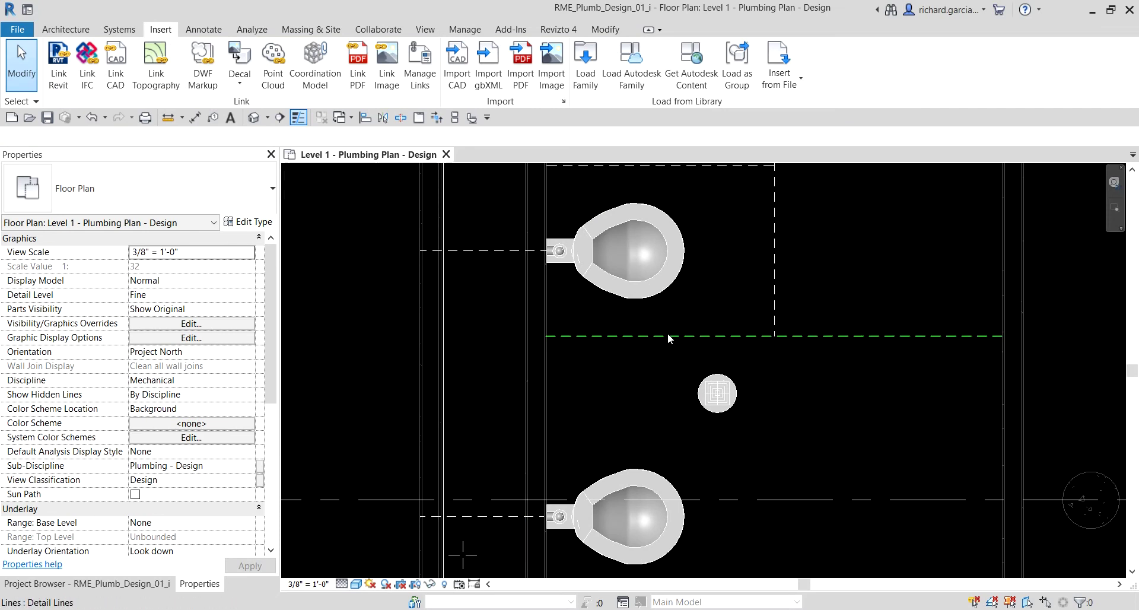
pyautogui.scroll(-3, 660, 357)
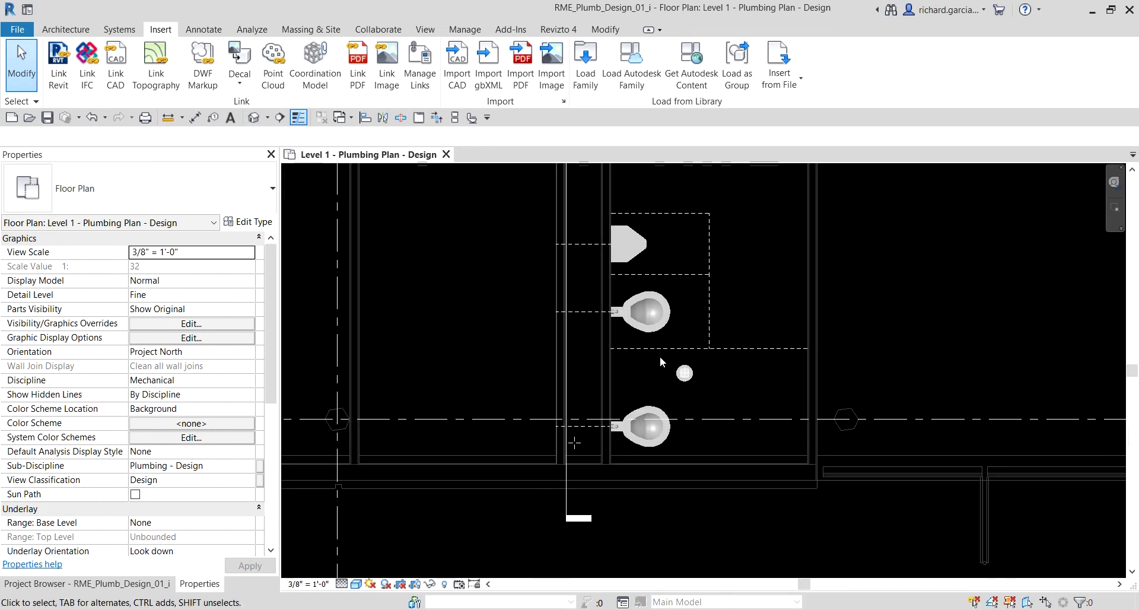
pyautogui.moveTo(707, 344); pyautogui.dragTo(689, 336, button='middle')
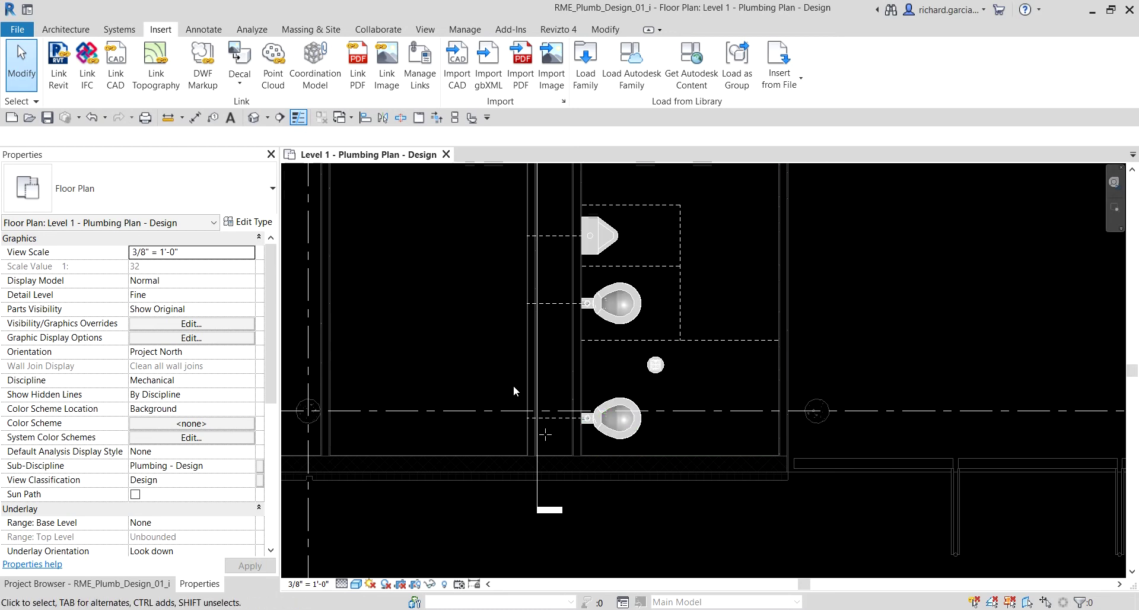
pyautogui.moveTo(849, 308); pyautogui.dragTo(830, 323, button='middle')
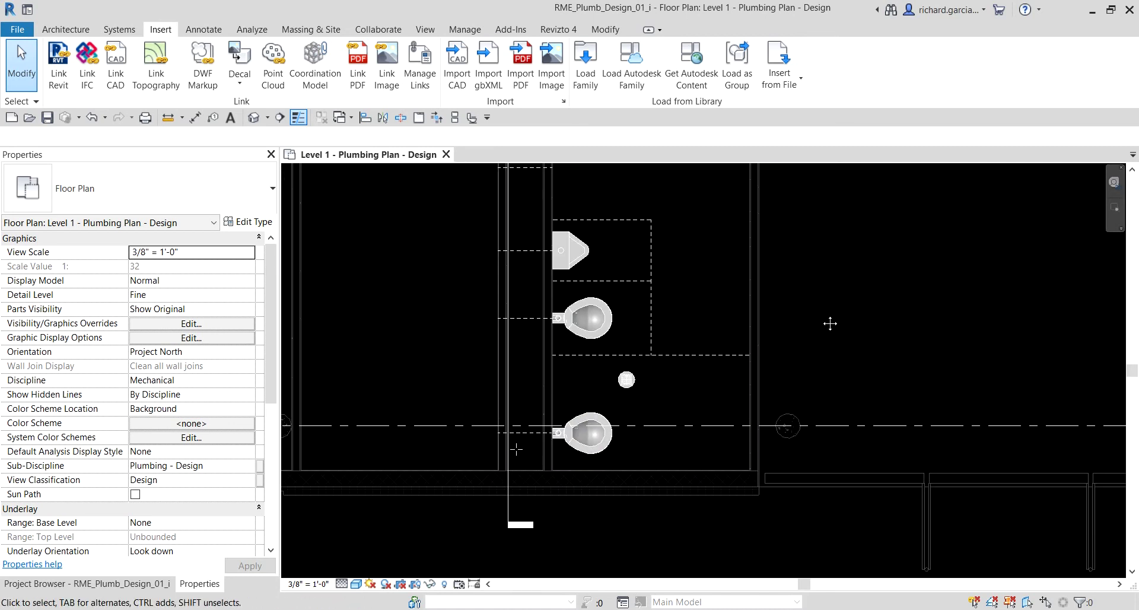
pyautogui.rightClick(806, 273)
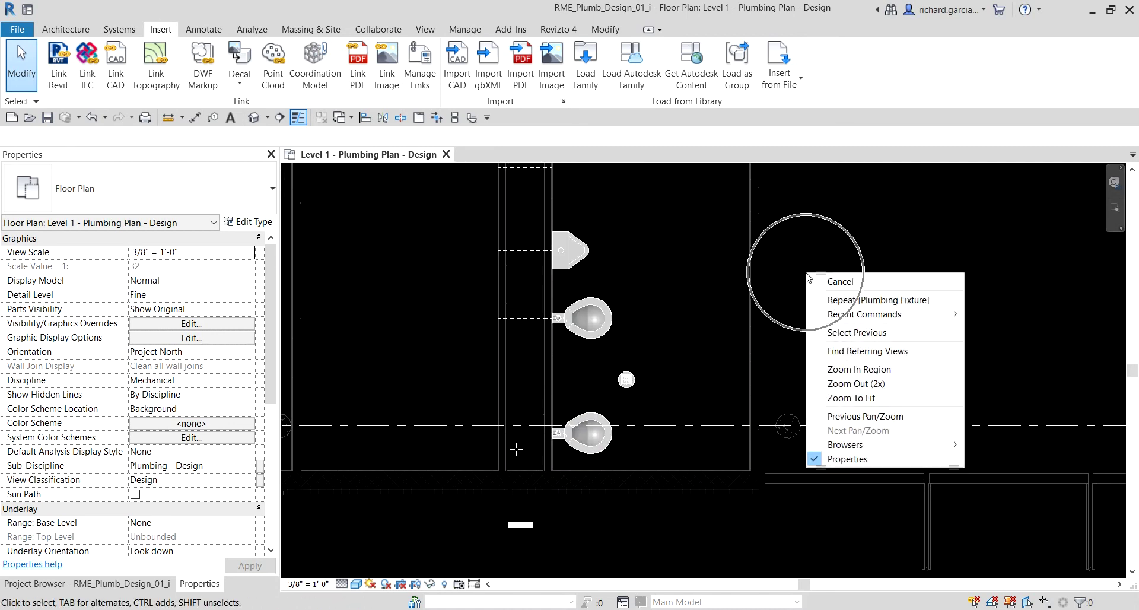
pyautogui.click(842, 445)
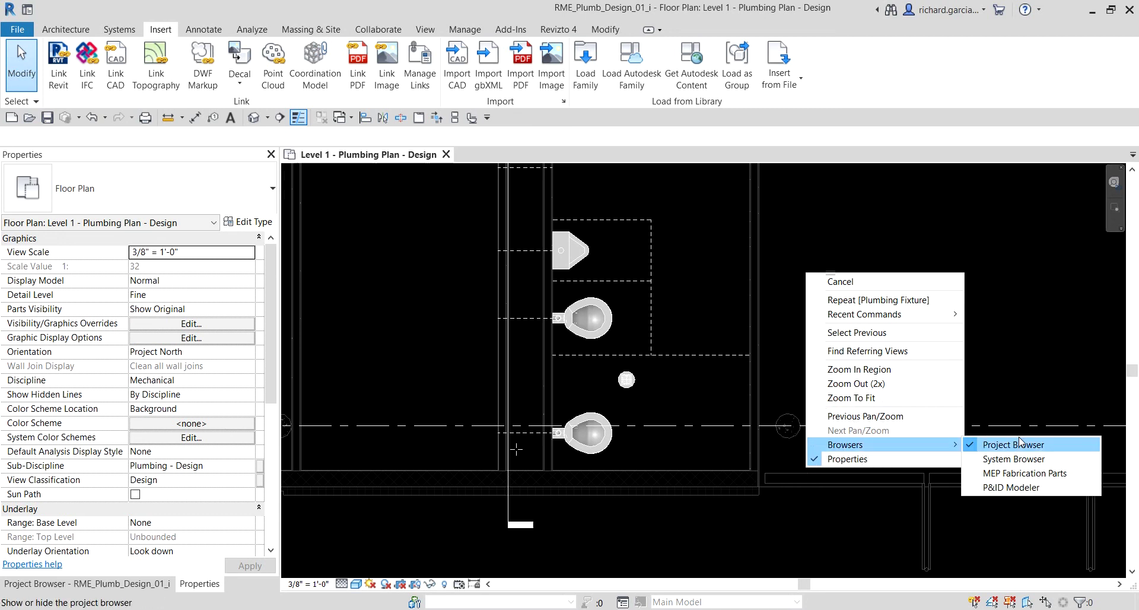
pyautogui.click(1014, 460)
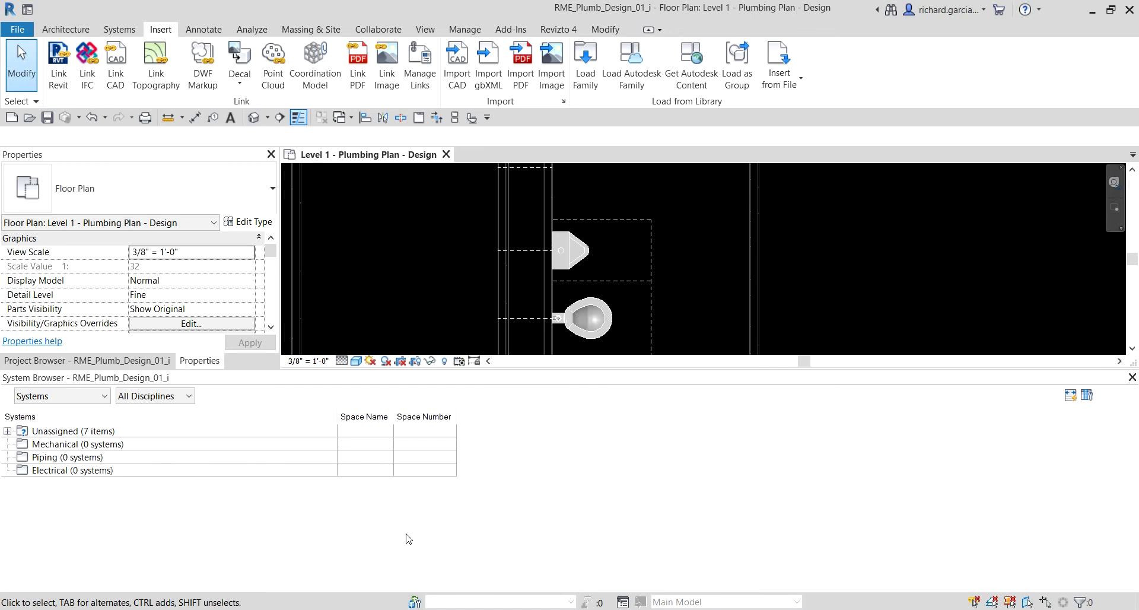
pyautogui.press('ctrl')
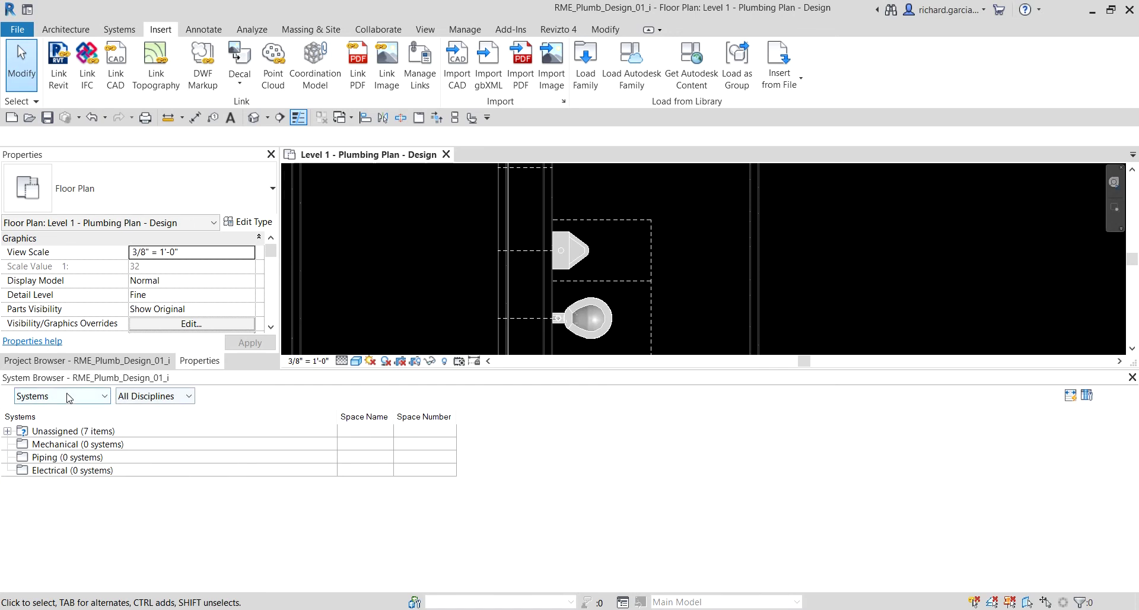
# - Undock the System Browser and dock it as a tab together with the Project Browser and Properties palettes
pyautogui.press('ctrl')
pyautogui.doubleClick(611, 380)
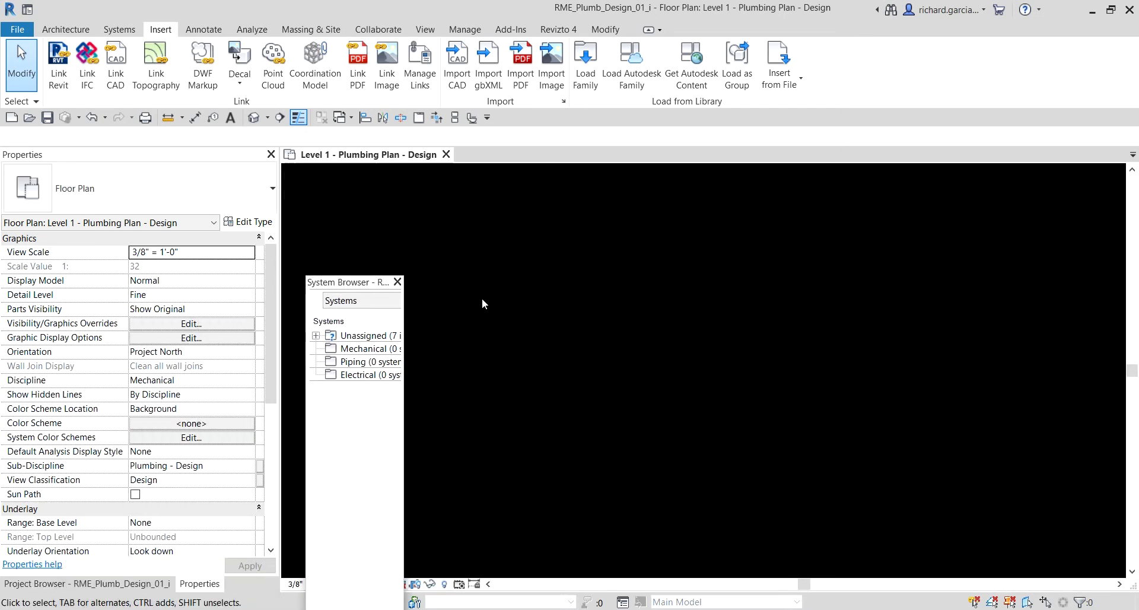
pyautogui.moveTo(349, 282)
pyautogui.mouseDown()
pyautogui.moveTo(342, 252)
pyautogui.moveTo(98, 164)
pyautogui.mouseUp()
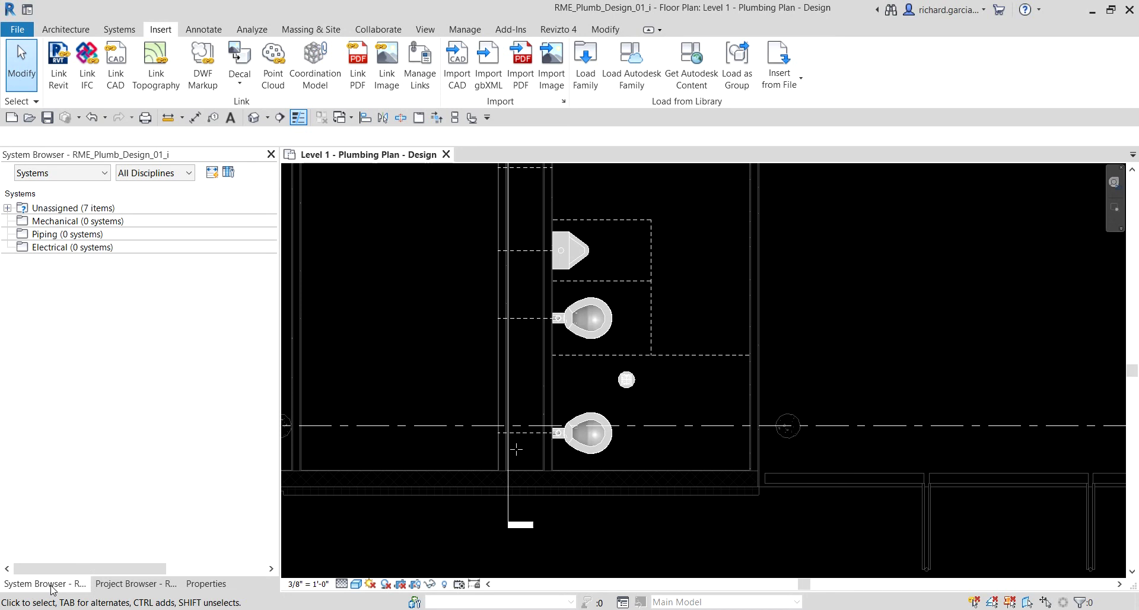
# - Keep the System Browser view on Systems and filter it to the Piping discipline
pyautogui.click(64, 172)
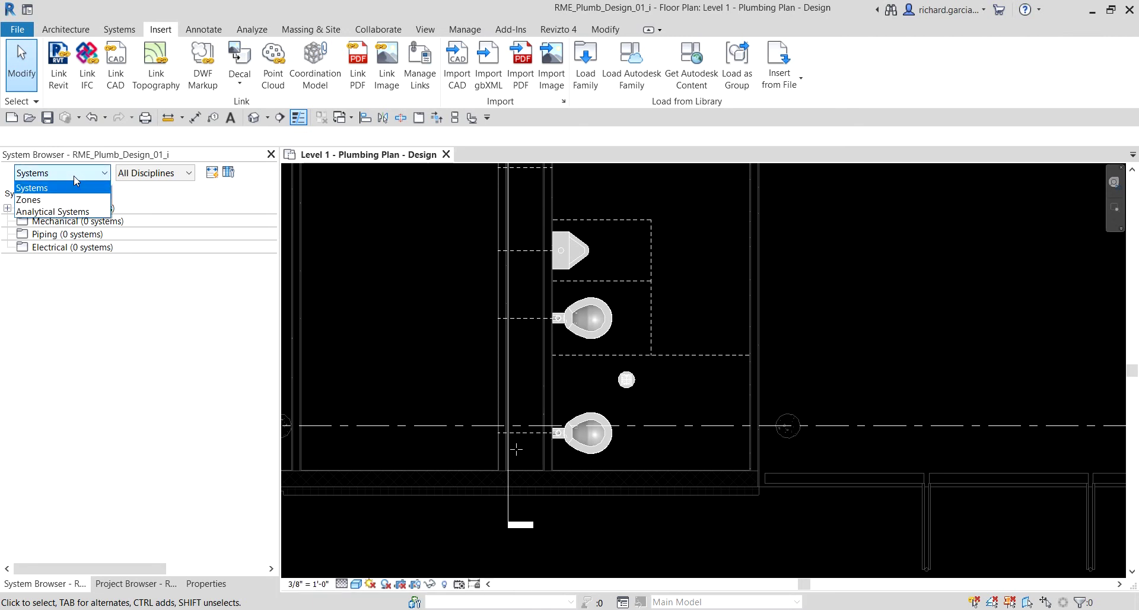
pyautogui.click(47, 188)
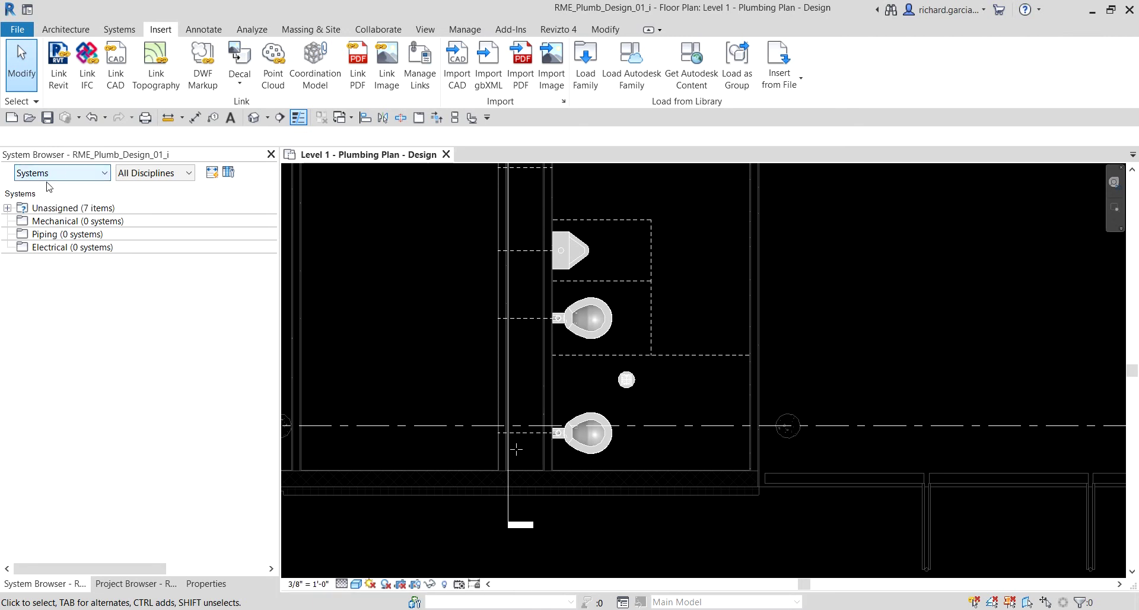
pyautogui.click(154, 173)
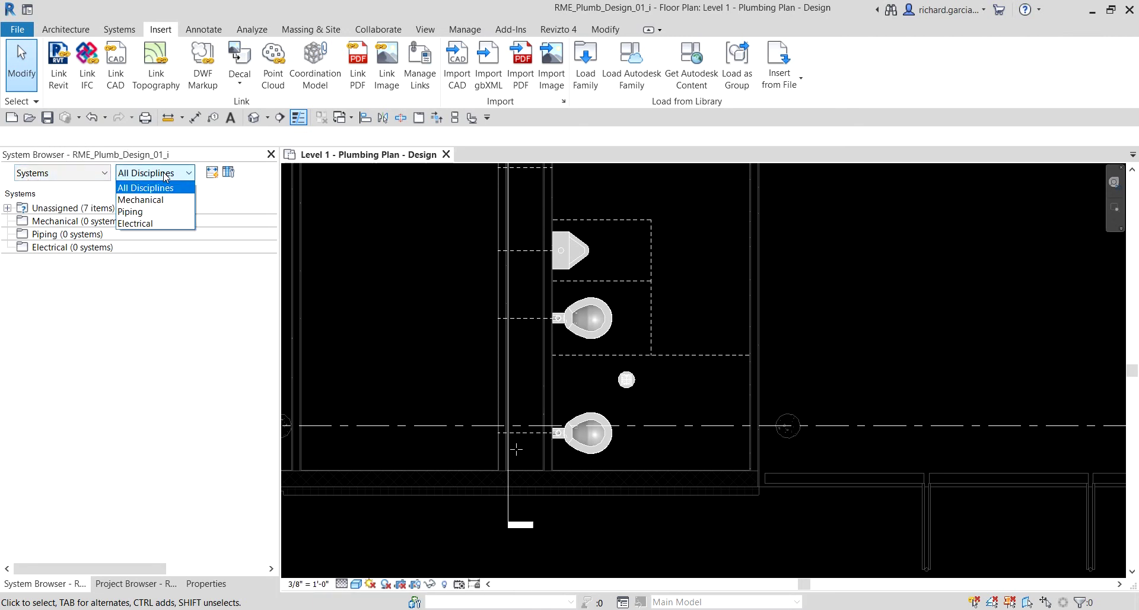
pyautogui.click(140, 213)
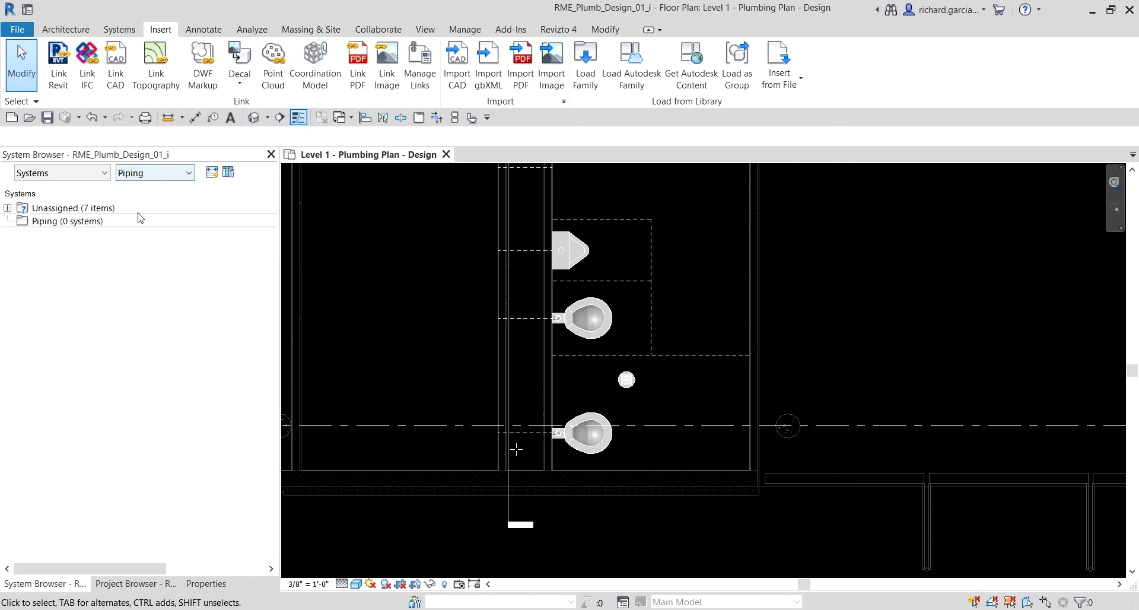
pyautogui.click(125, 349)
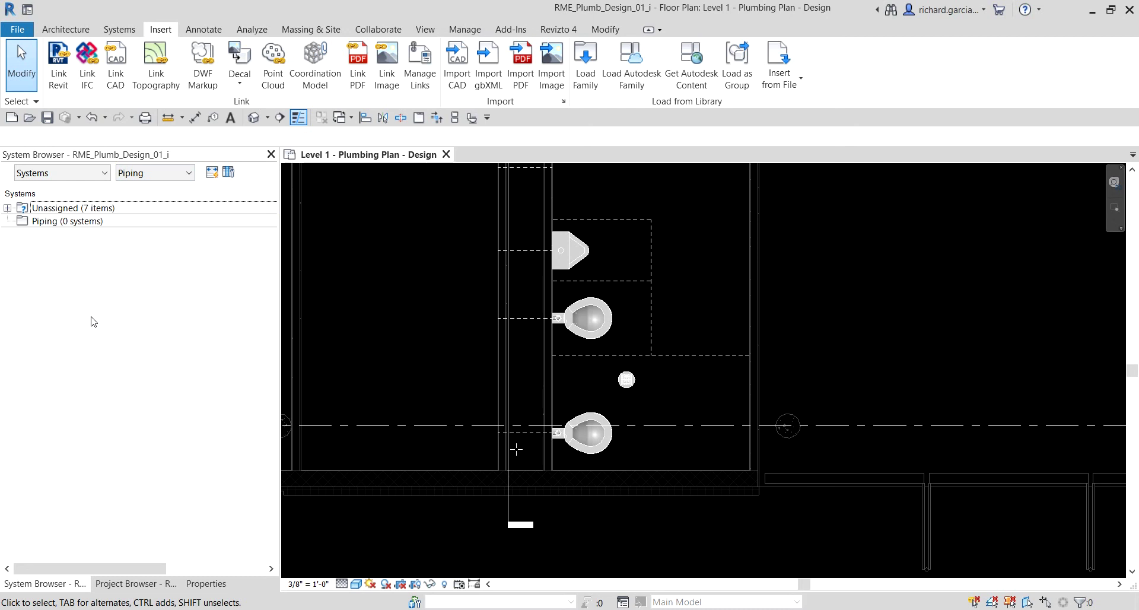
# - Expand the Unassigned Piping branch to list the fixtures under Domestic Cold Water and Sanitary
pyautogui.click(11, 209)
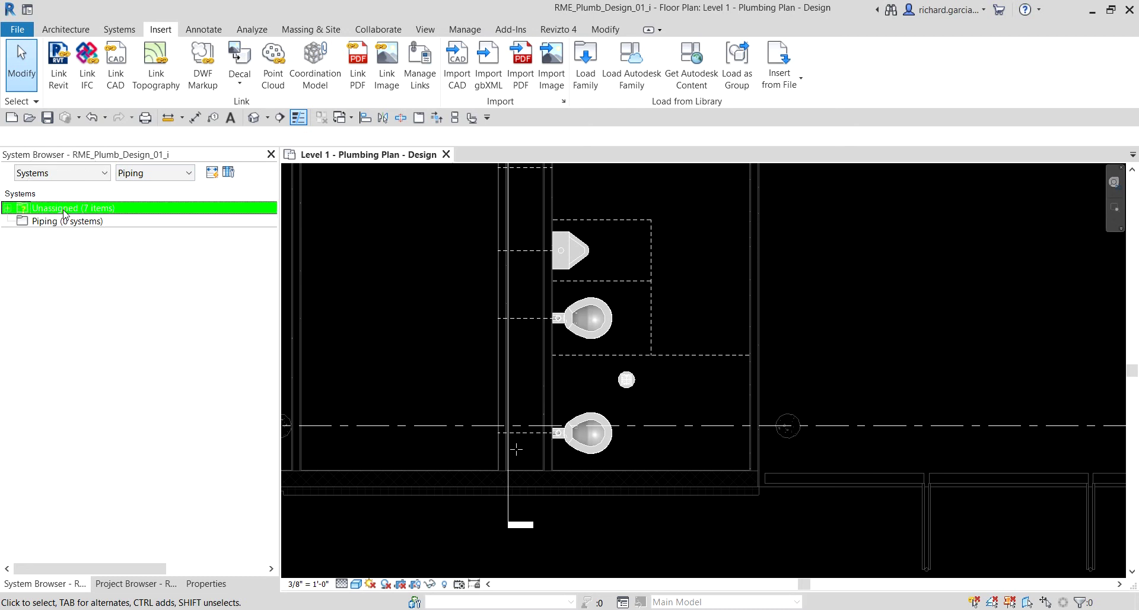
pyautogui.click(62, 229)
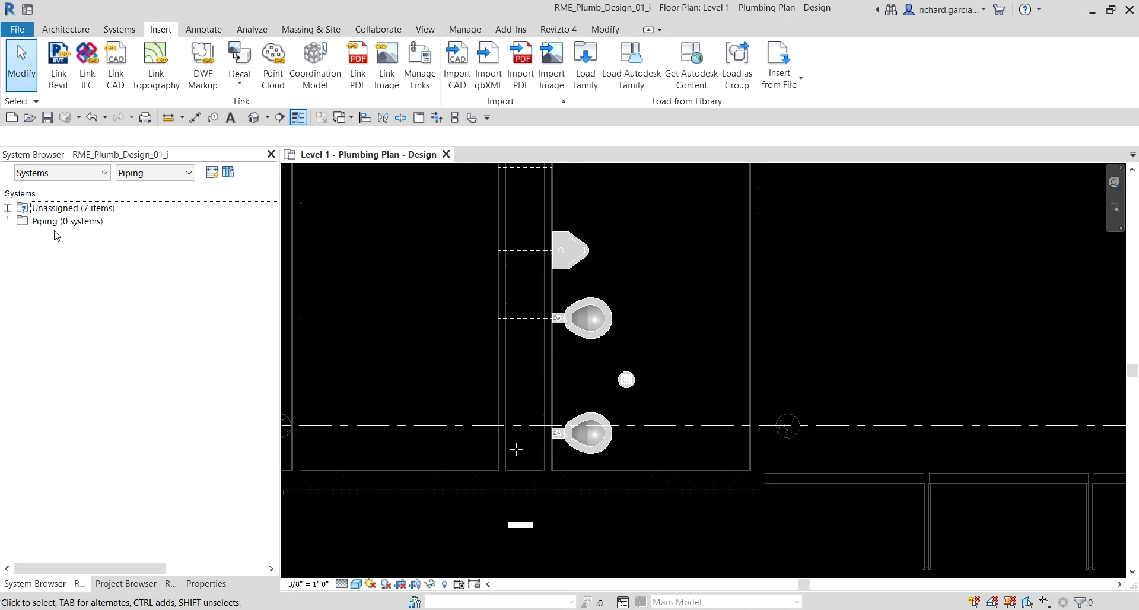
pyautogui.click(50, 209)
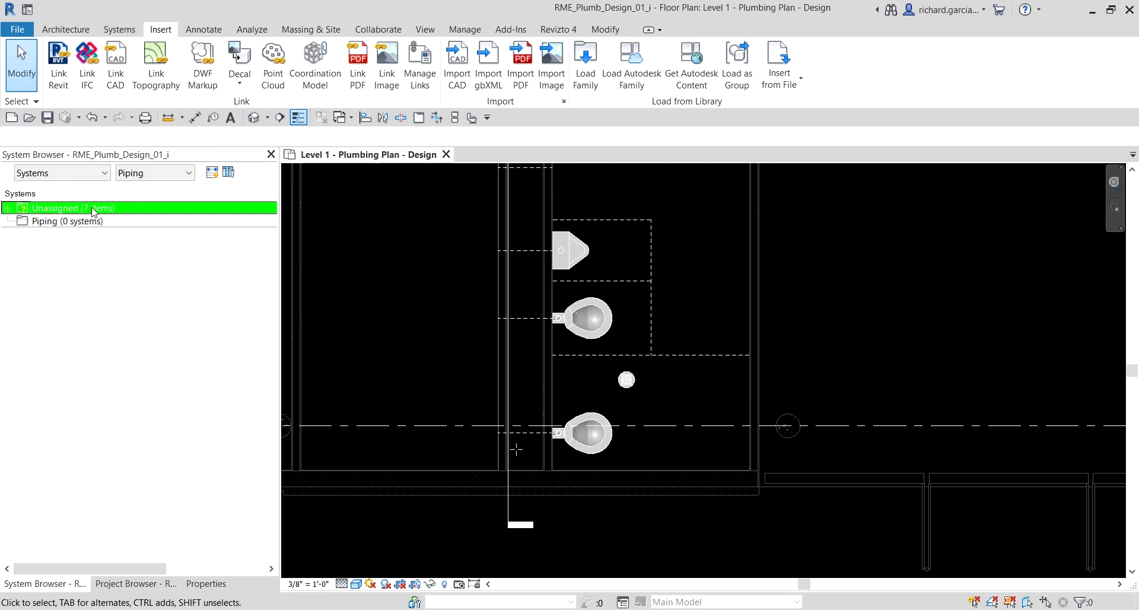
pyautogui.click(7, 207)
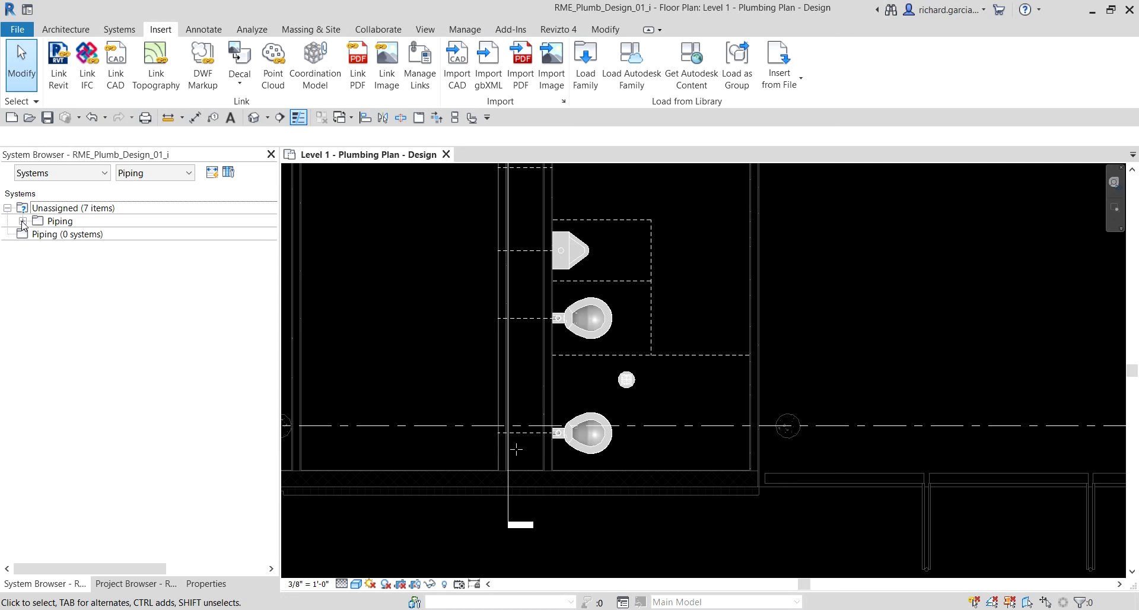
pyautogui.click(22, 221)
pyautogui.click(38, 234)
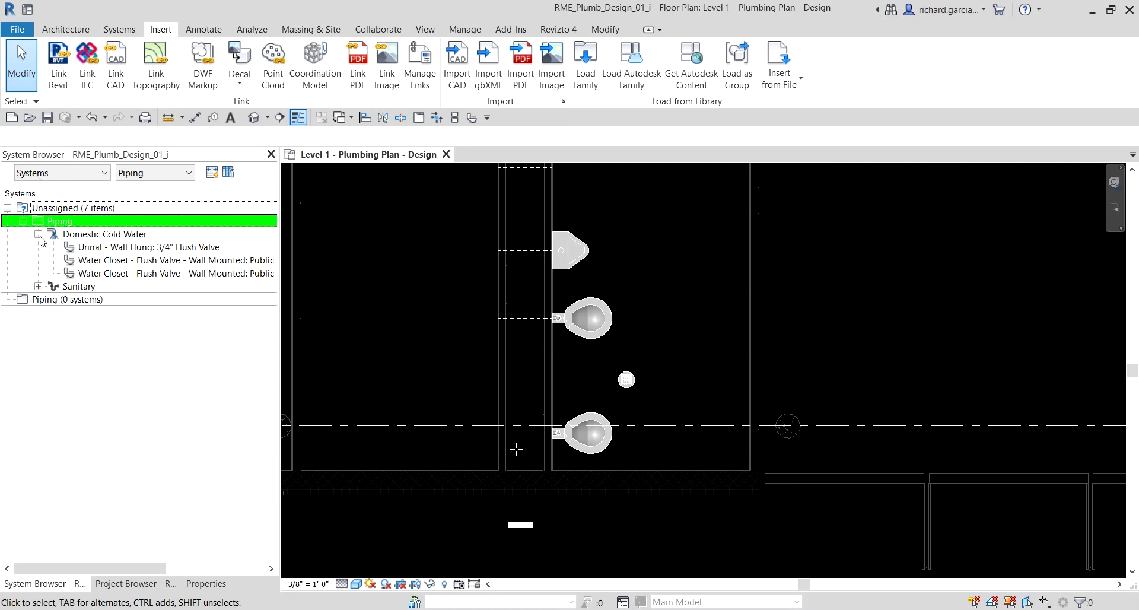
pyautogui.click(38, 286)
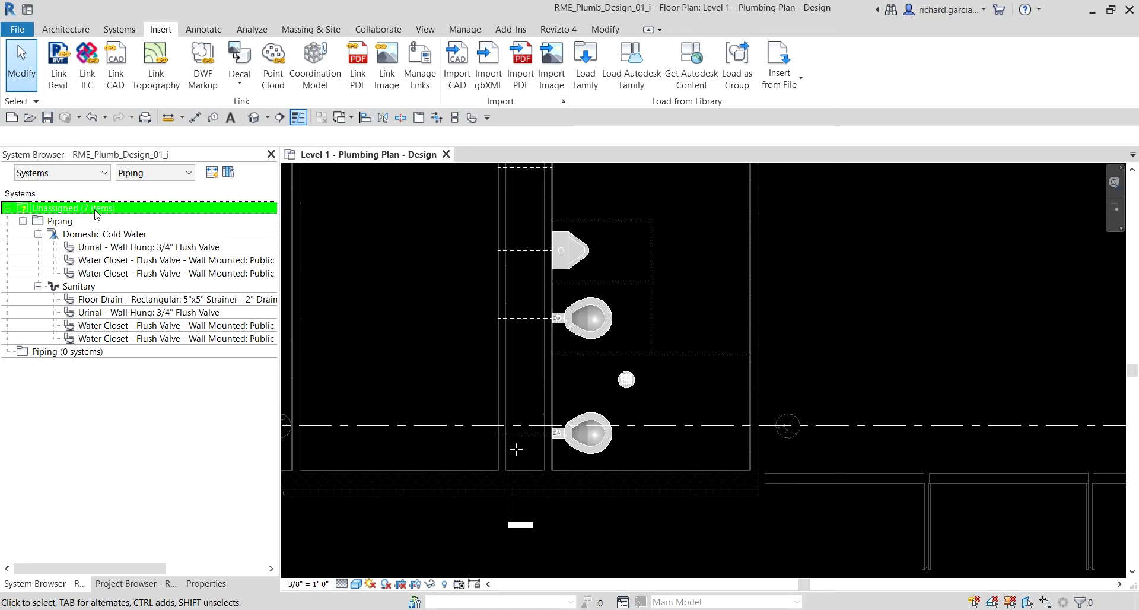
# - Locate the unassigned urinal and water closet in the plan from their Domestic Cold Water entries and review the Sanitary group
pyautogui.click(119, 249)
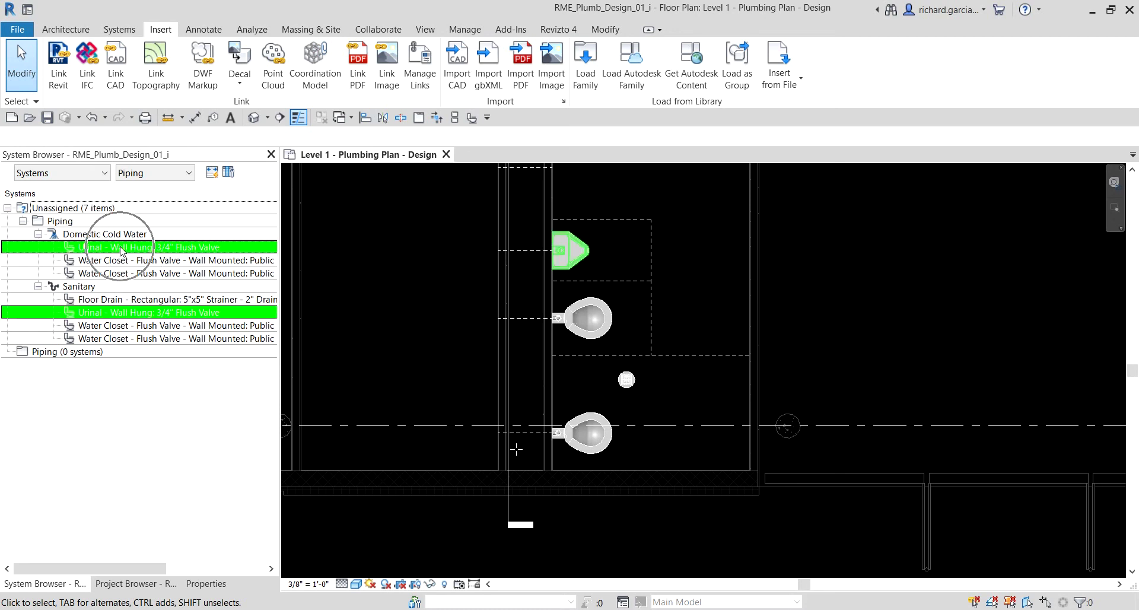
pyautogui.click(120, 261)
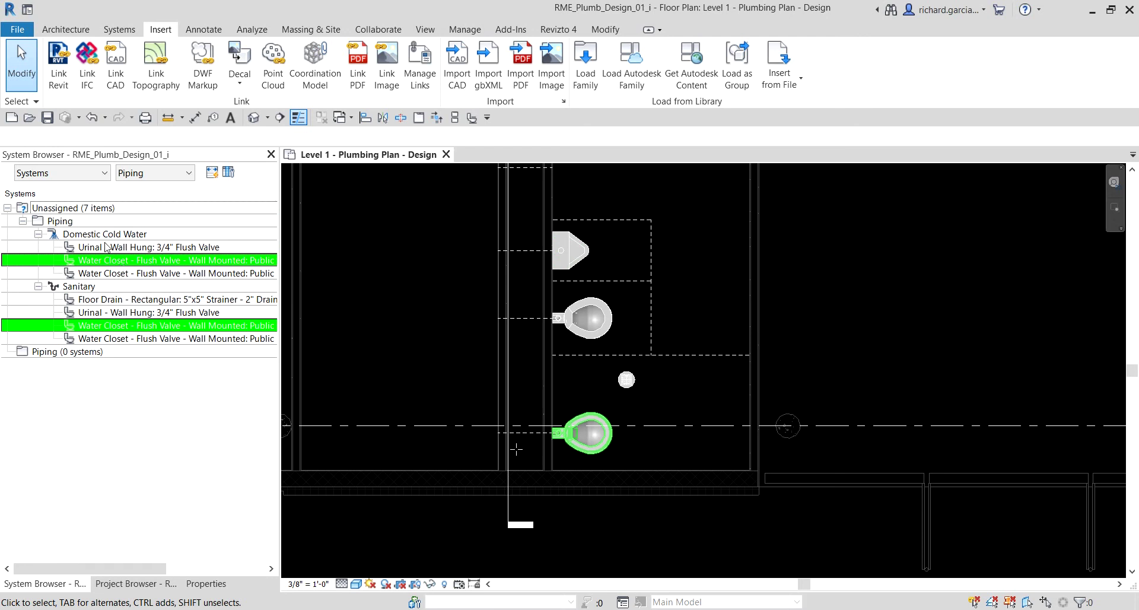
pyautogui.click(105, 244)
pyautogui.click(105, 237)
pyautogui.click(84, 287)
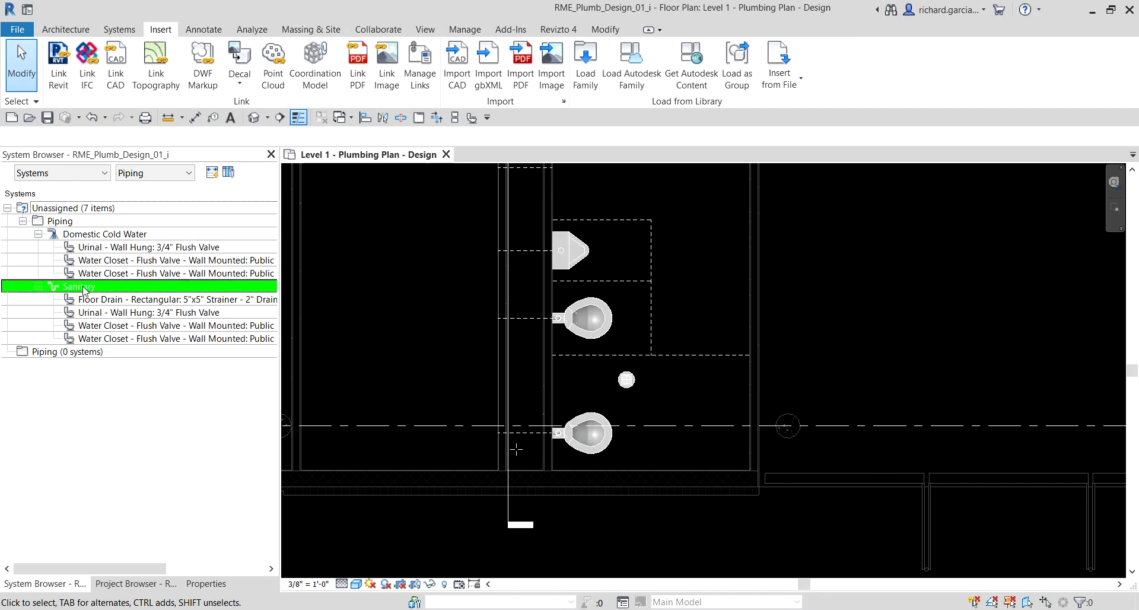
pyautogui.click(781, 301)
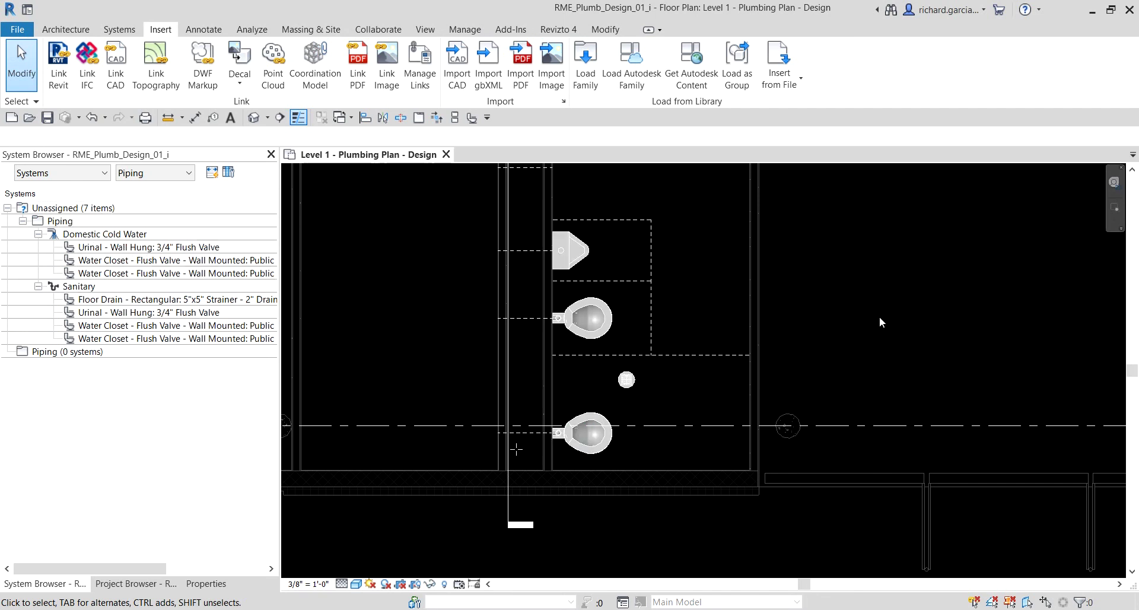
pyautogui.scroll(-3, 838, 319)
pyautogui.moveTo(845, 300); pyautogui.dragTo(810, 405, button='middle')
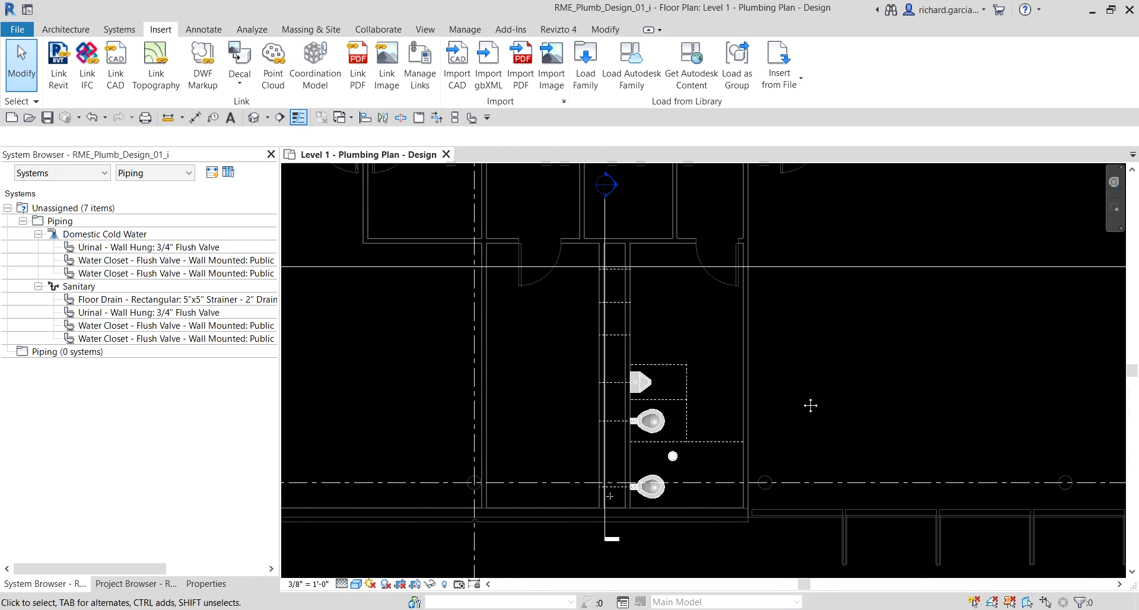